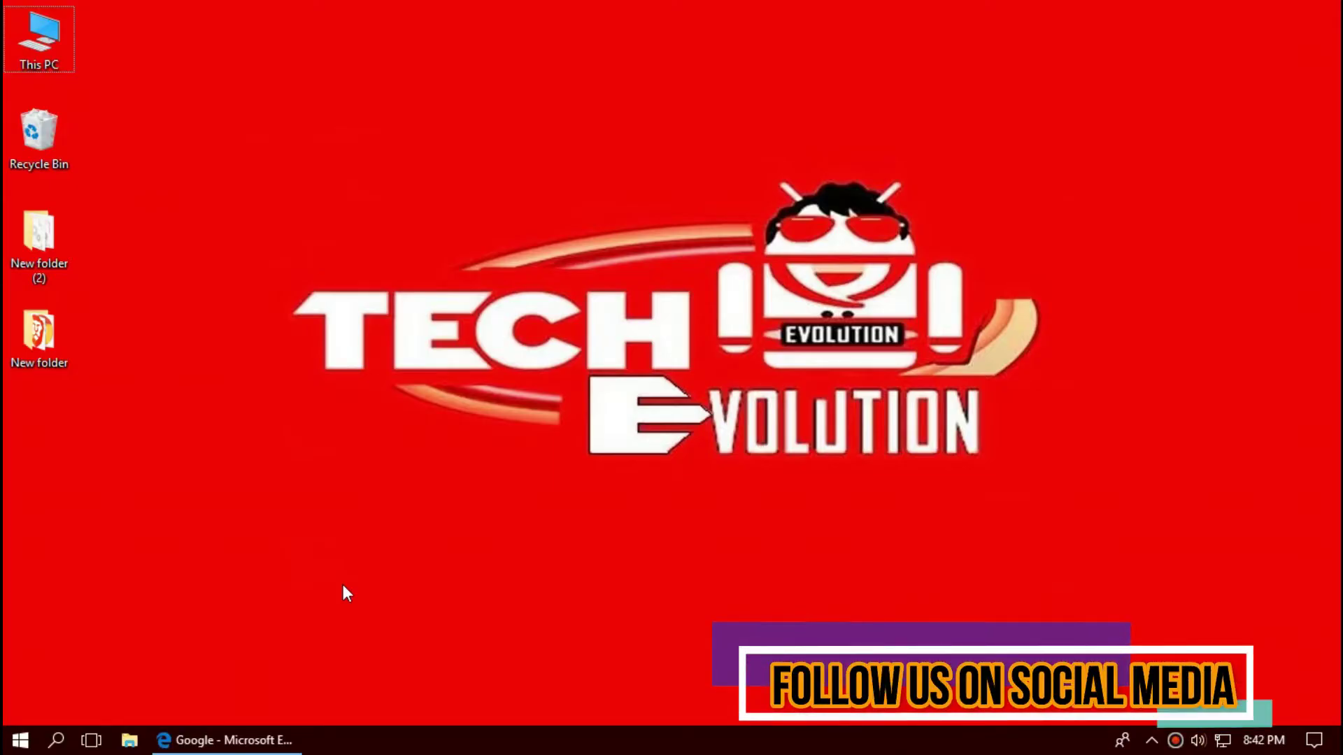
# Step: Bring Edge back and rerun the Google search for binkw64.dll, scanning the results
pyautogui.click(210, 739)
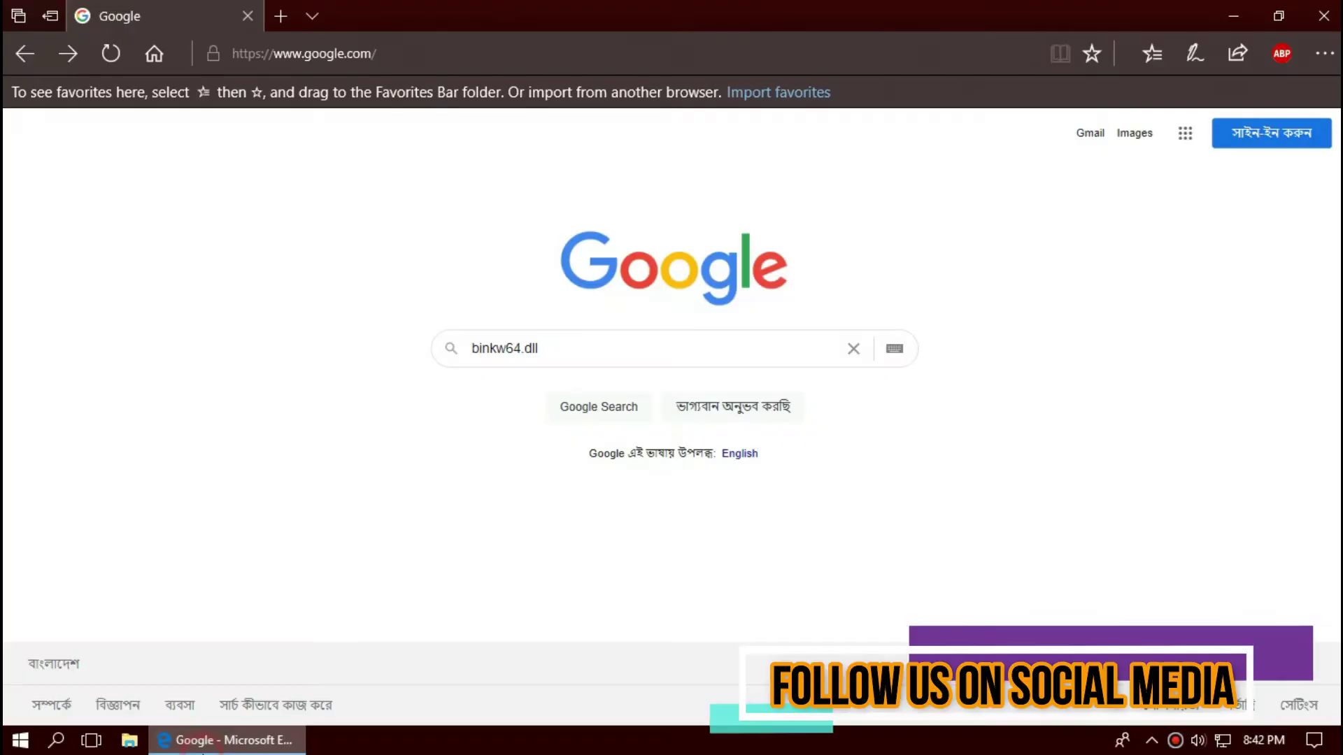
pyautogui.click(598, 348)
pyautogui.press('Return')
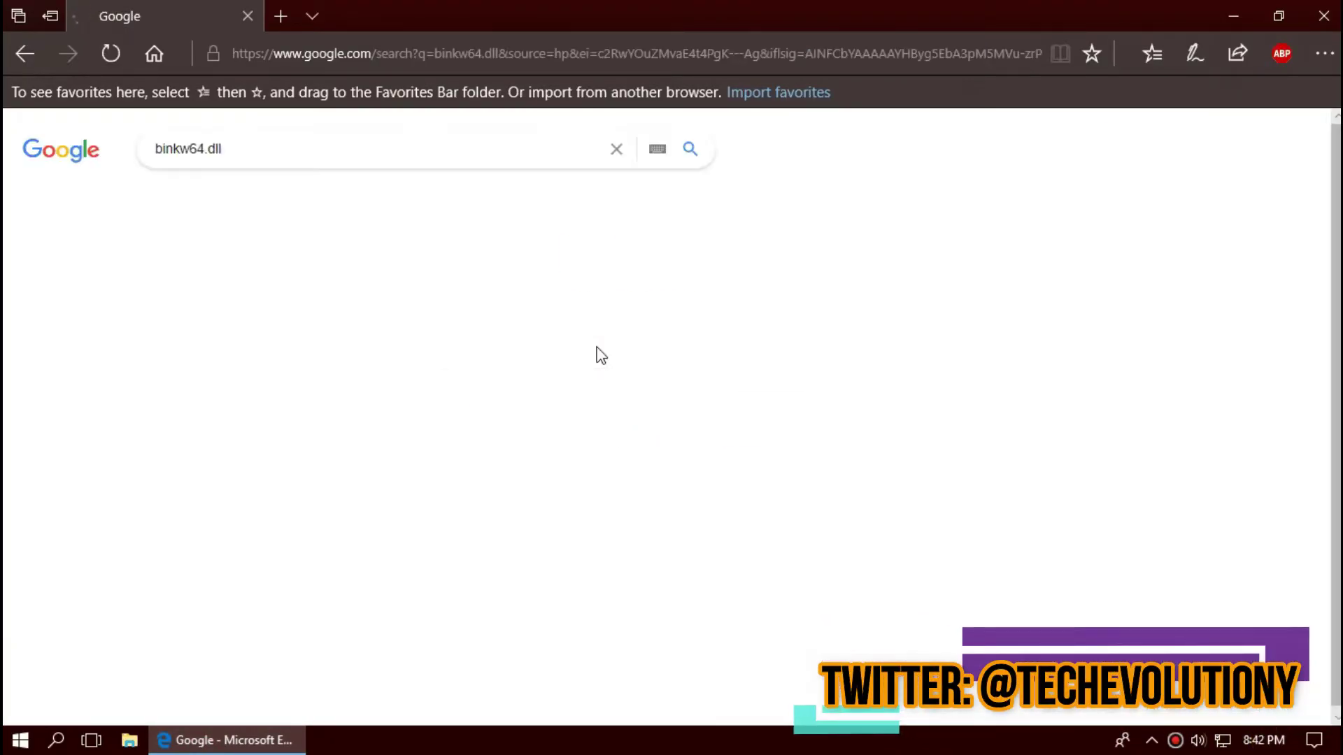
pyautogui.scroll(-5, 455, 570)
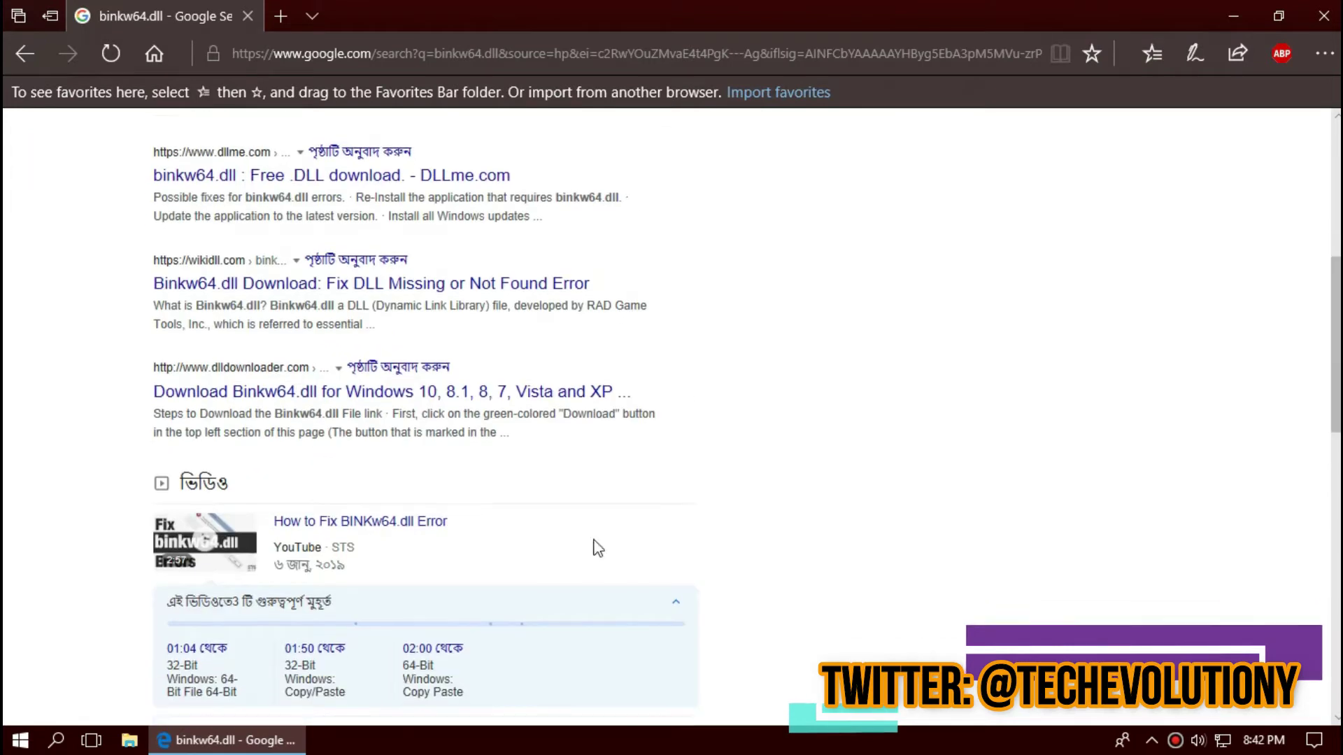
pyautogui.scroll(2, 680, 563)
pyautogui.scroll(5, 680, 564)
# Step: Open the DLL-files.com binkw64.dll page and scroll to its 64-bit versions 1.9.99.0 and 1.9q
pyautogui.click(237, 295)
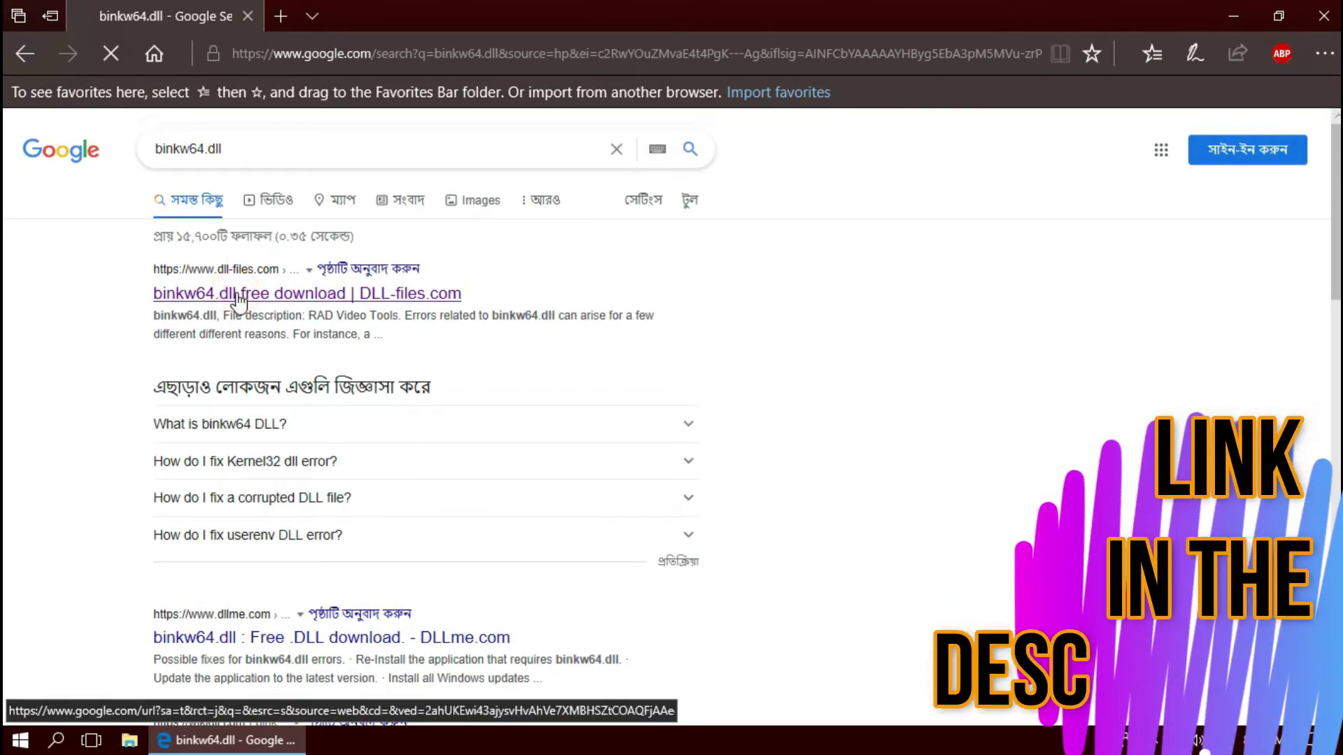
pyautogui.scroll(-1, 373, 519)
pyautogui.scroll(-5, 373, 519)
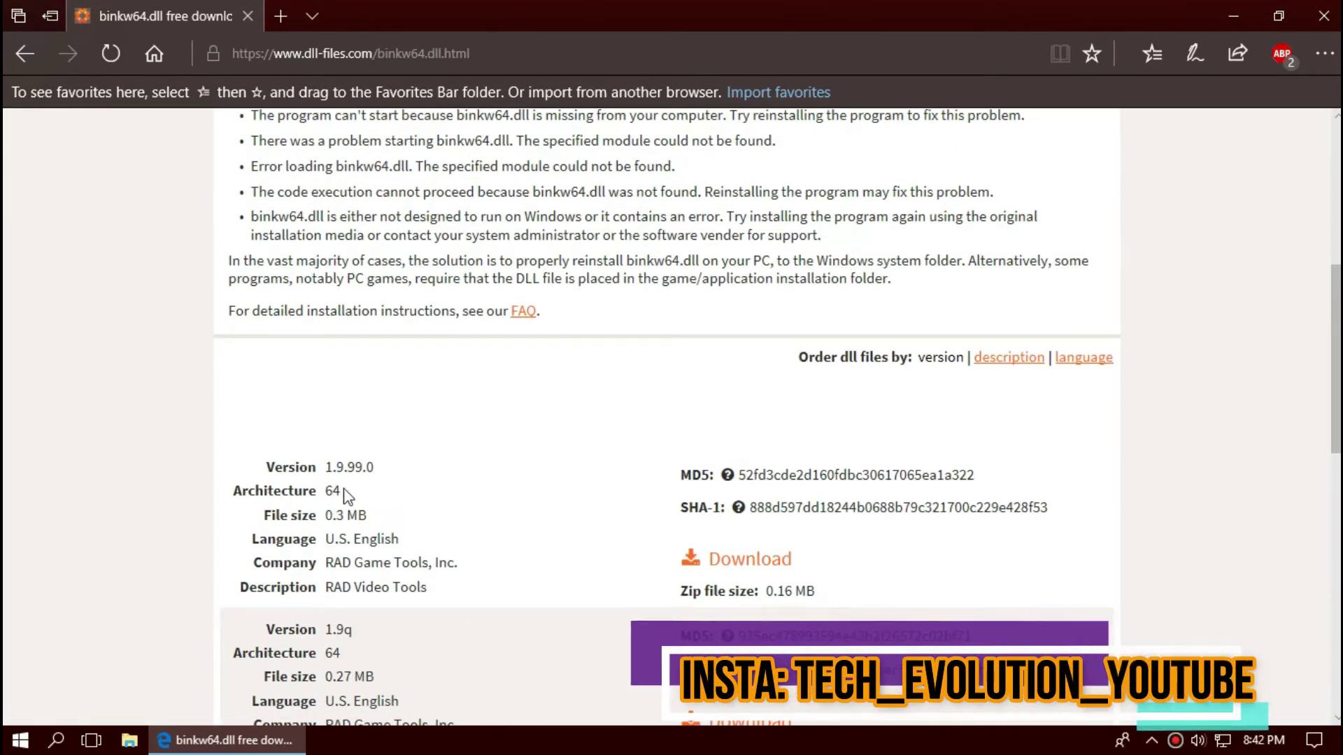
pyautogui.moveTo(367, 473); pyautogui.dragTo(332, 467)
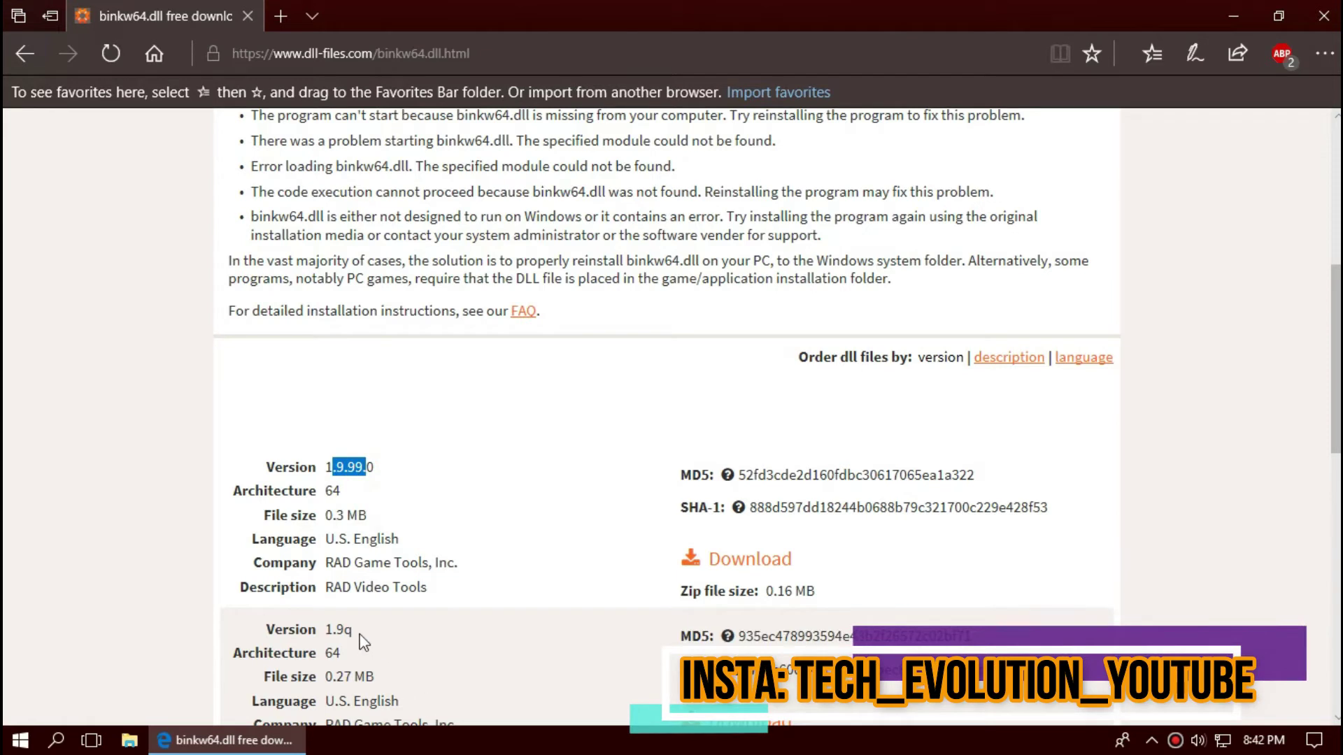
pyautogui.scroll(-1, 343, 651)
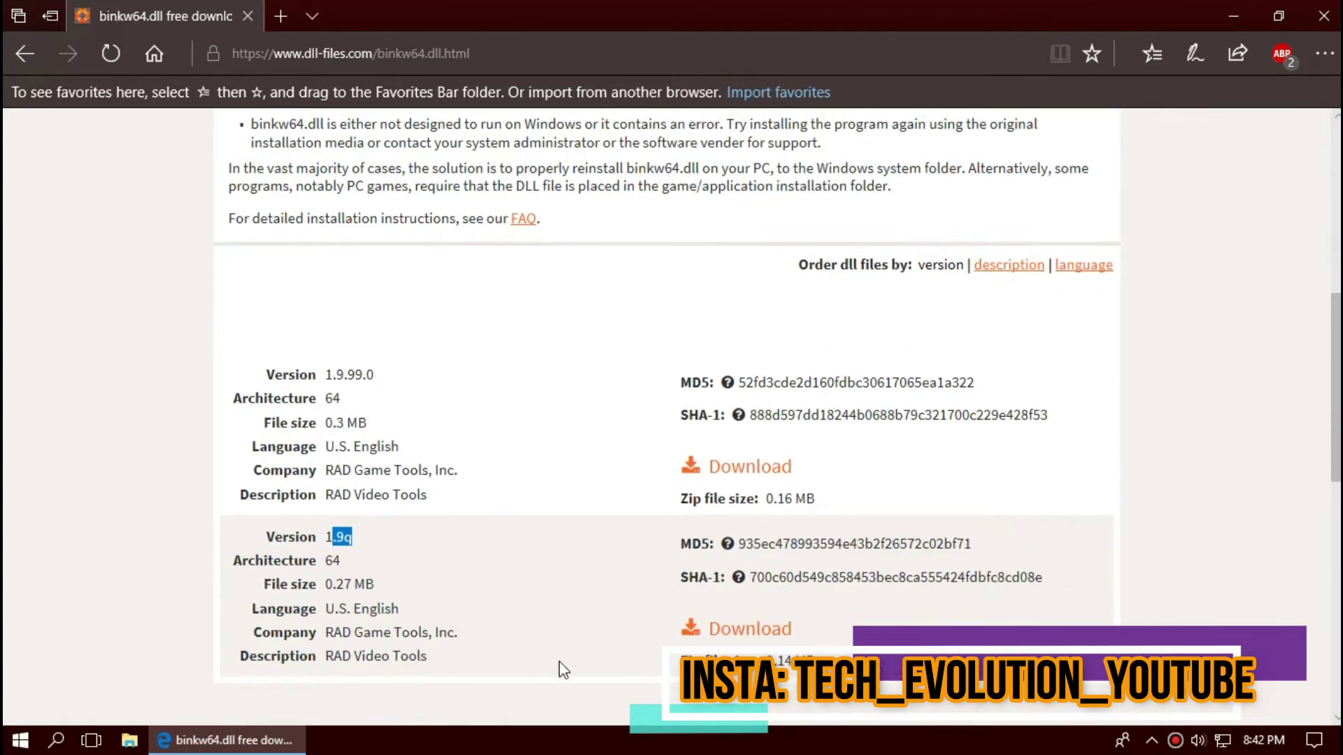
pyautogui.scroll(-3, 50, 684)
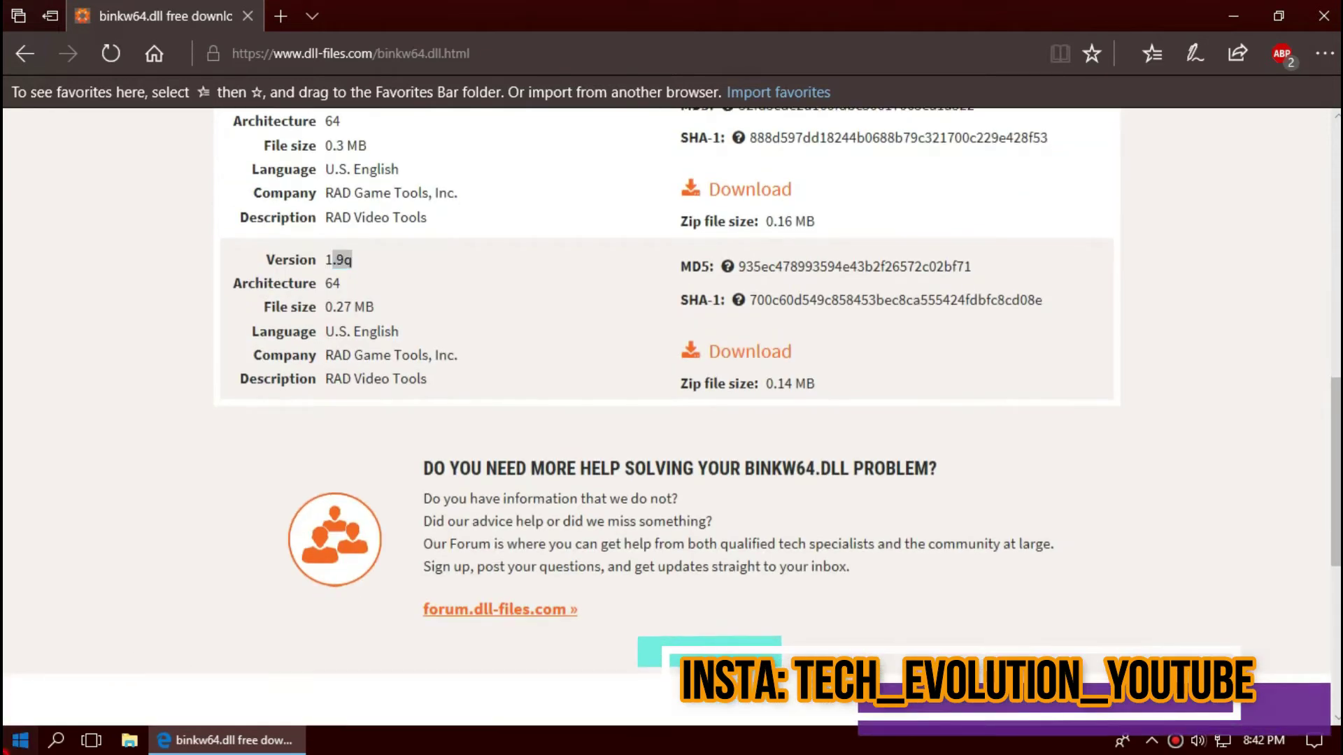
# Step: Launch System Information from a 'syst' Start search and confirm System Type is x64-based PC
pyautogui.press('super')
pyautogui.write('s')
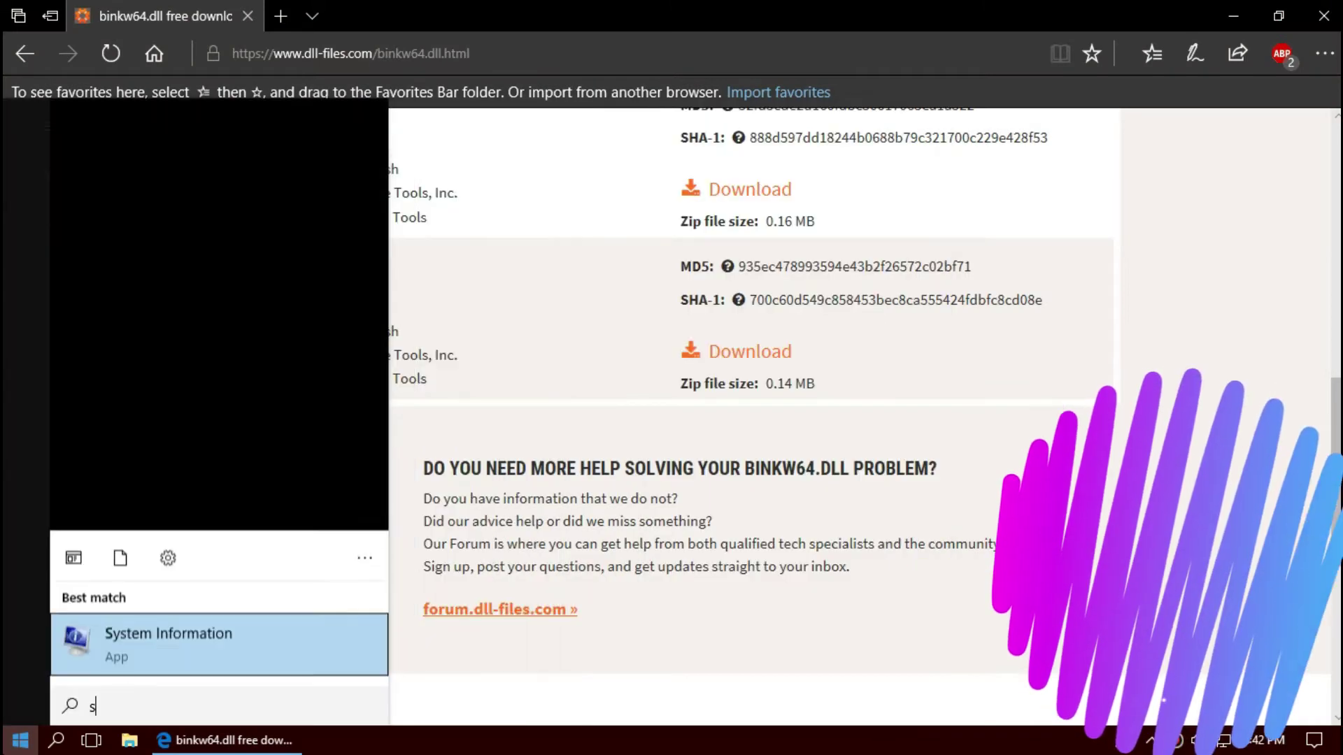
pyautogui.write('yst')
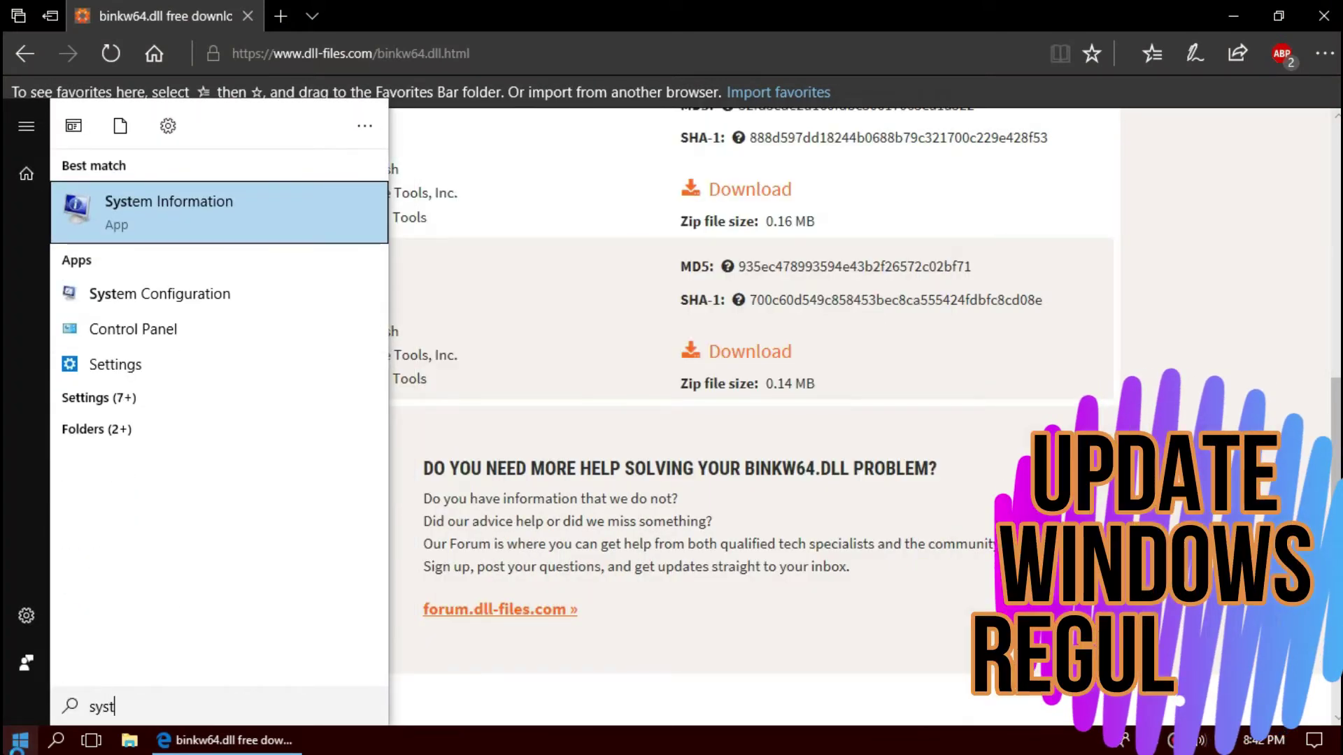
pyautogui.press('Return')
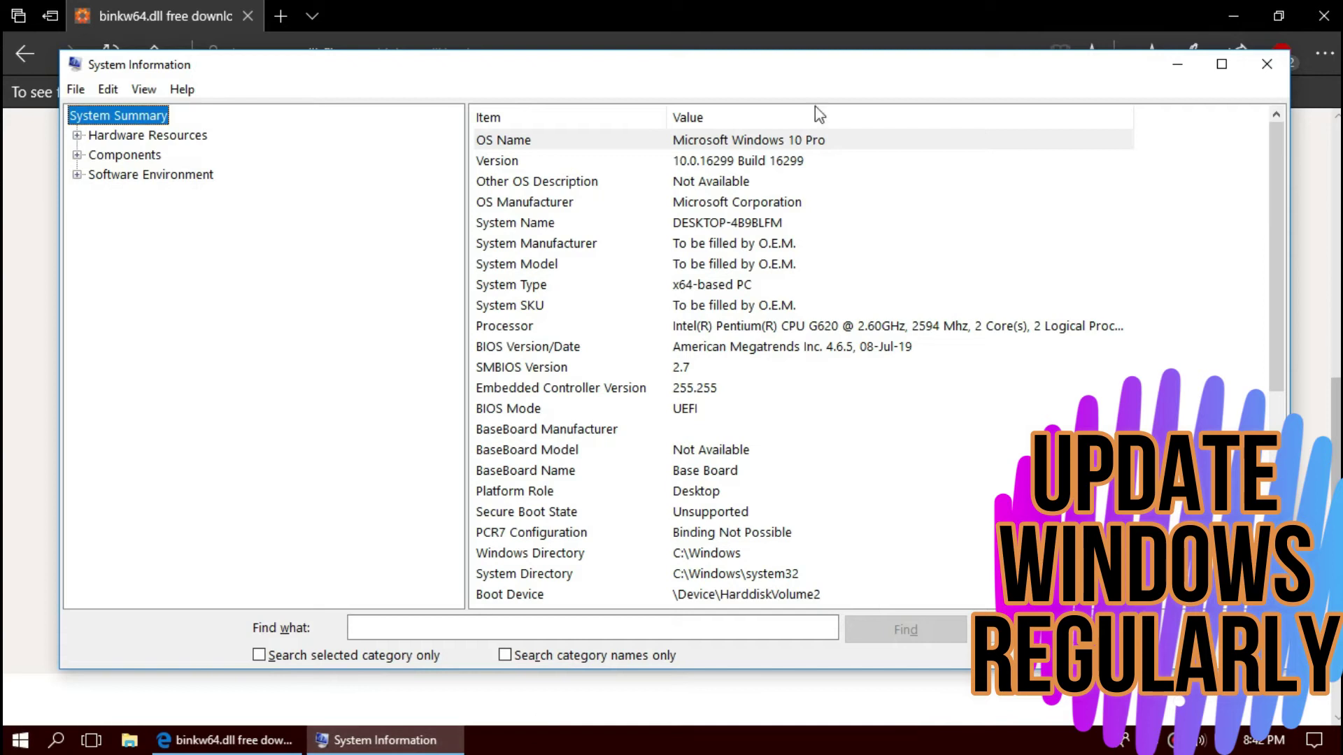
pyautogui.click(713, 285)
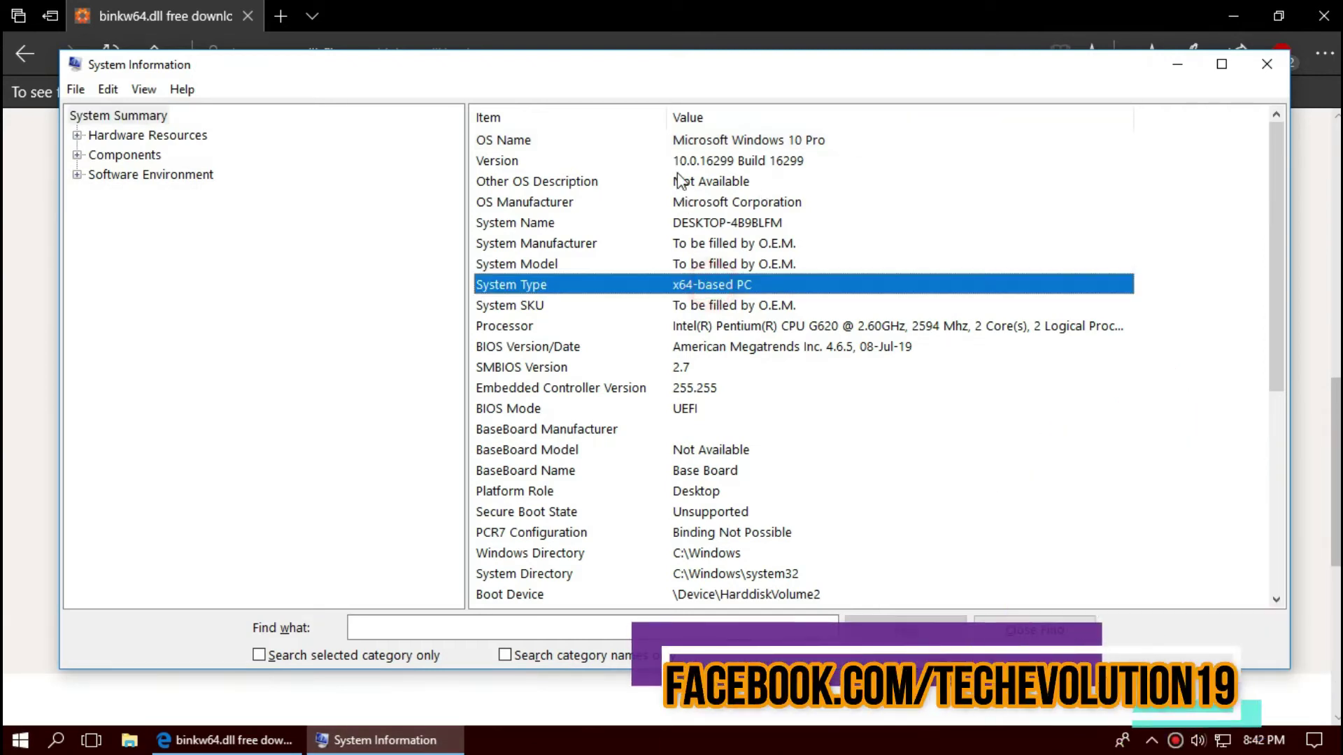
# Step: Close System Information and download binkw64.dll version 1.9.99.0 as binkw64.zip (167 KB)
pyautogui.click(1267, 70)
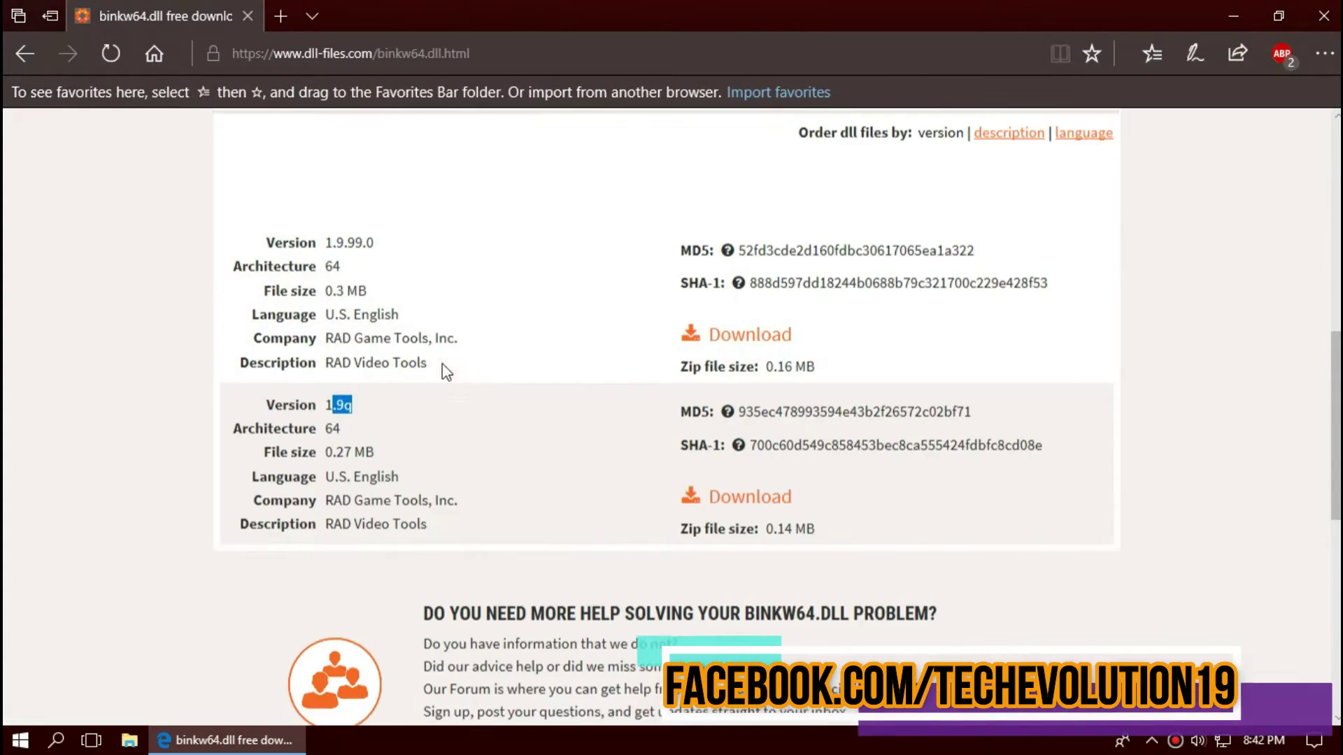
pyautogui.click(749, 378)
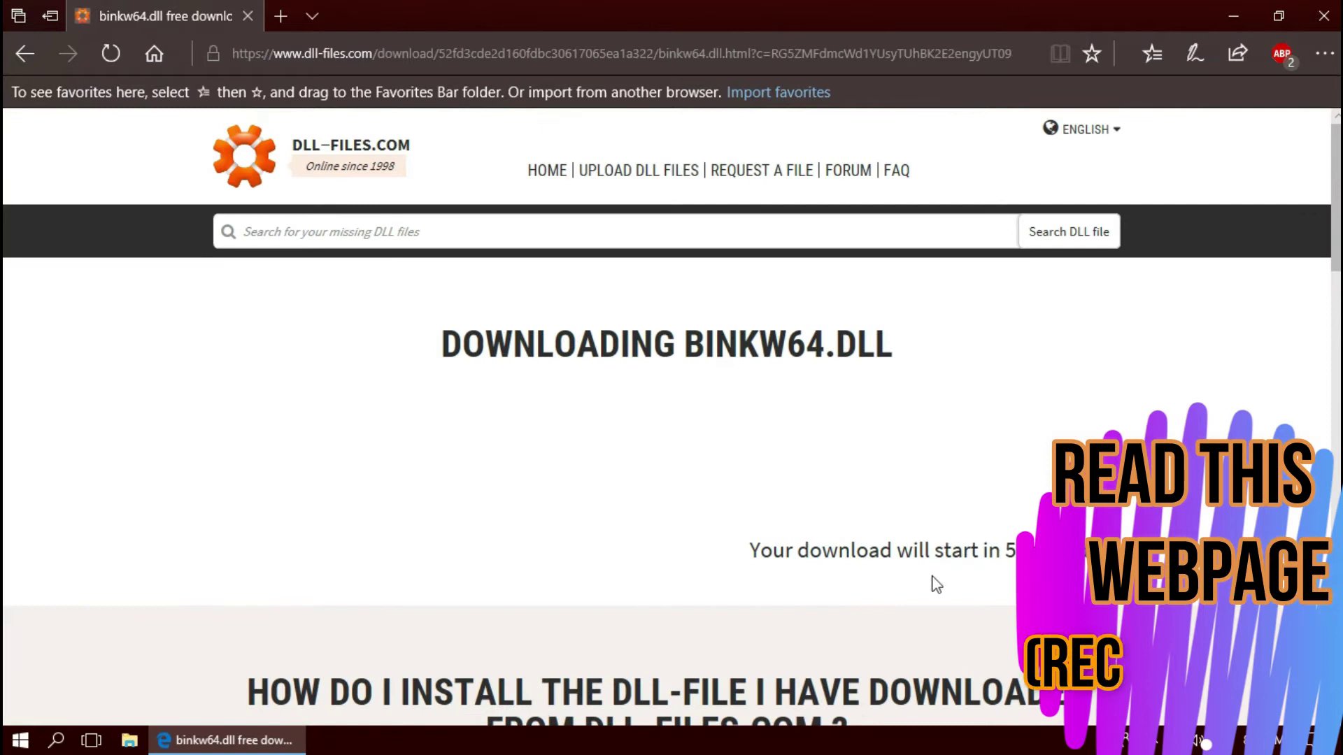
pyautogui.scroll(-4, 687, 383)
pyautogui.scroll(-6, 661, 533)
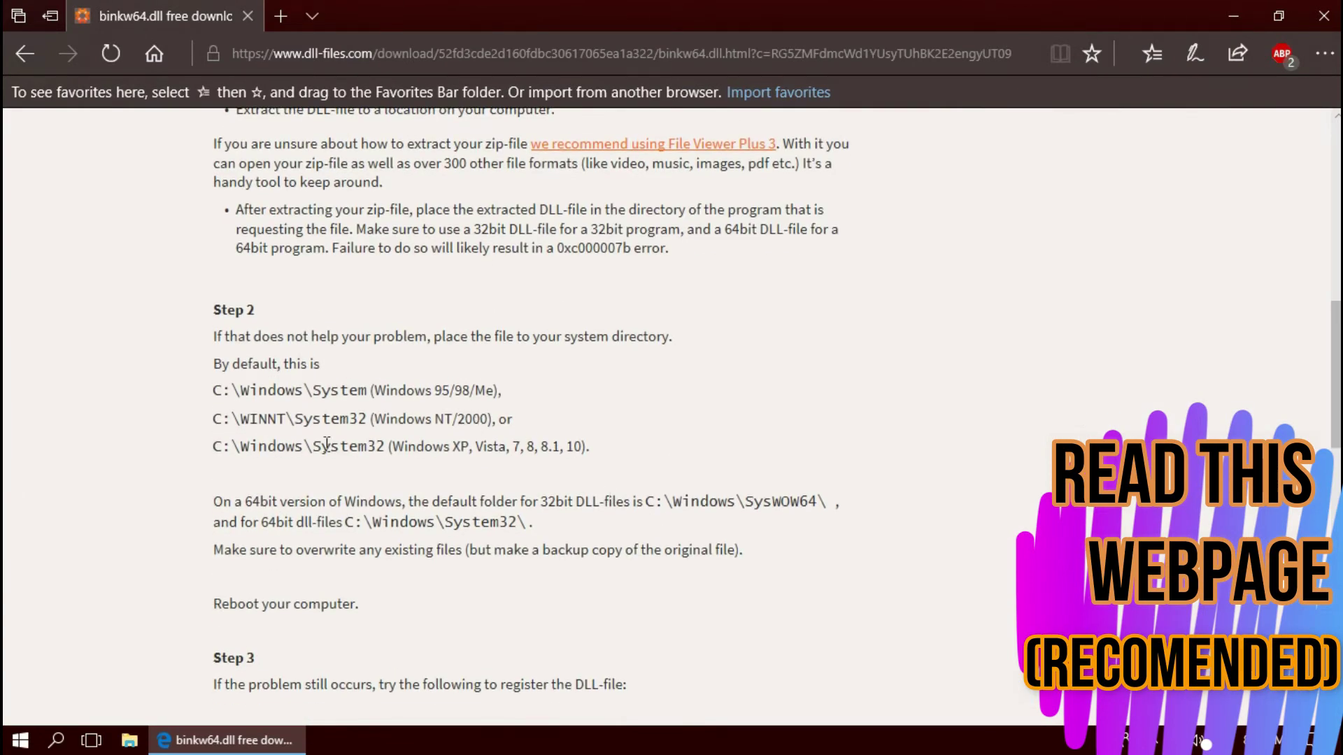
pyautogui.scroll(-5, 467, 544)
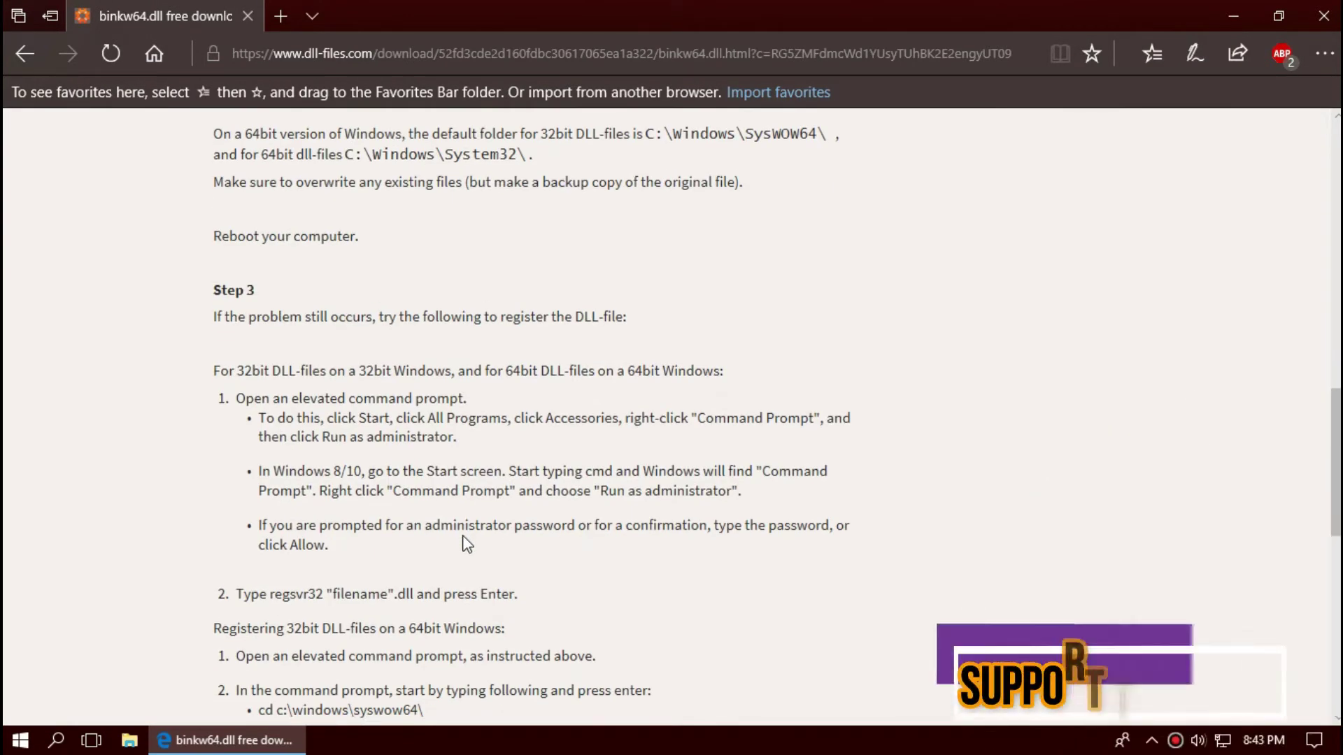
pyautogui.scroll(-2, 467, 544)
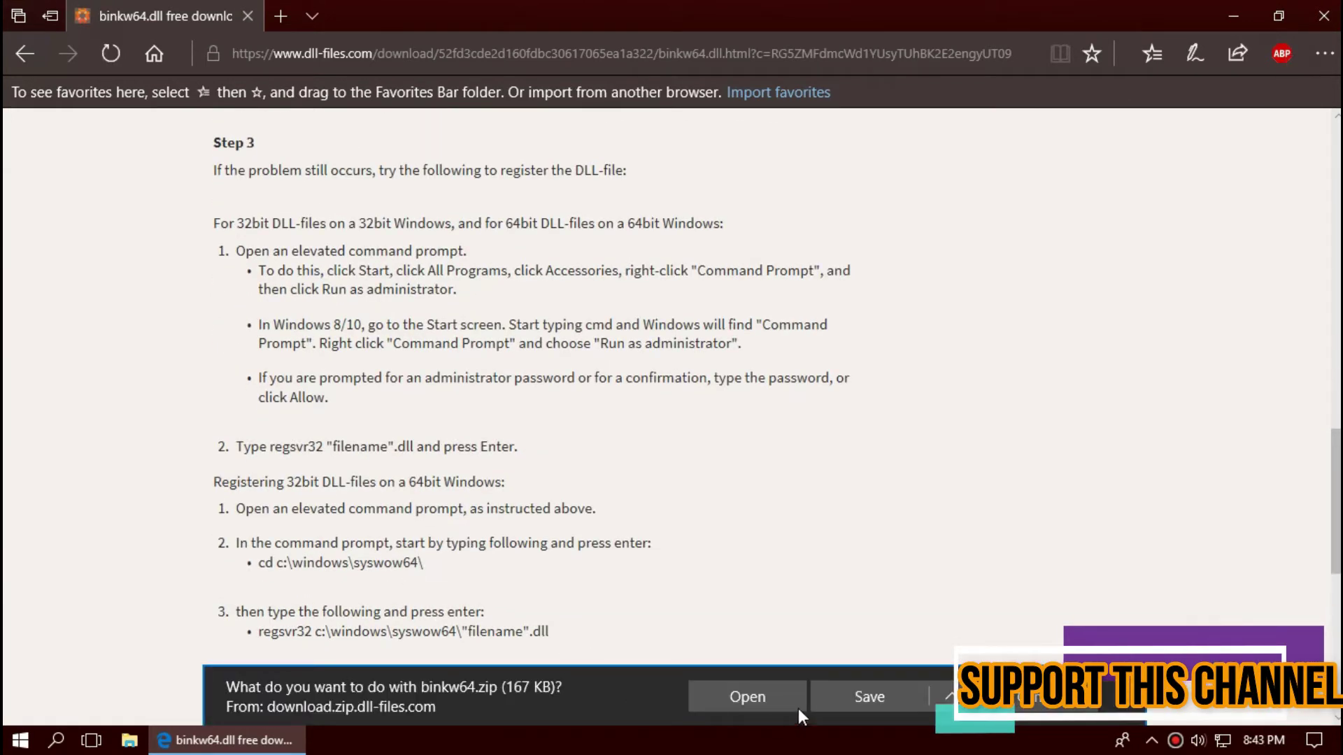
# Step: Open binkw64.zip in WinRAR, dismiss its pop-up, and select binkw64.dll in the archive
pyautogui.click(748, 697)
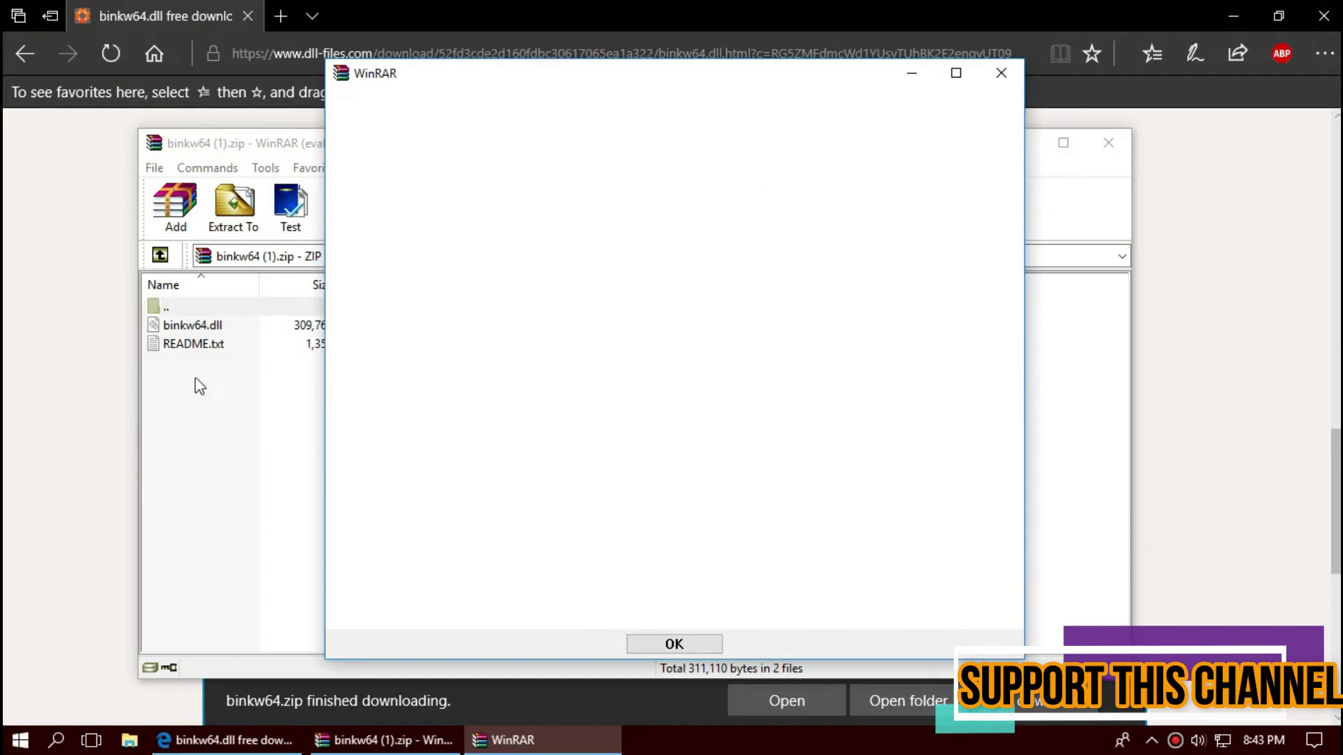
pyautogui.click(1000, 71)
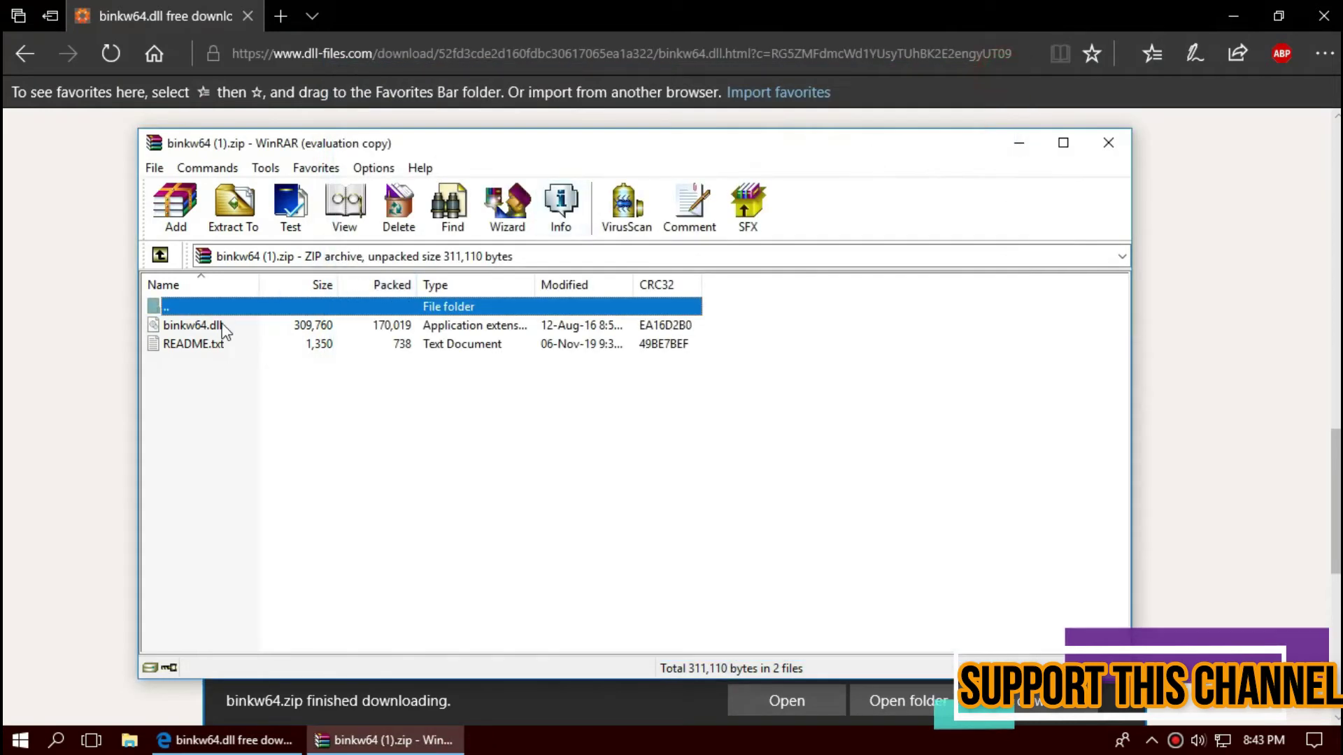
pyautogui.click(194, 327)
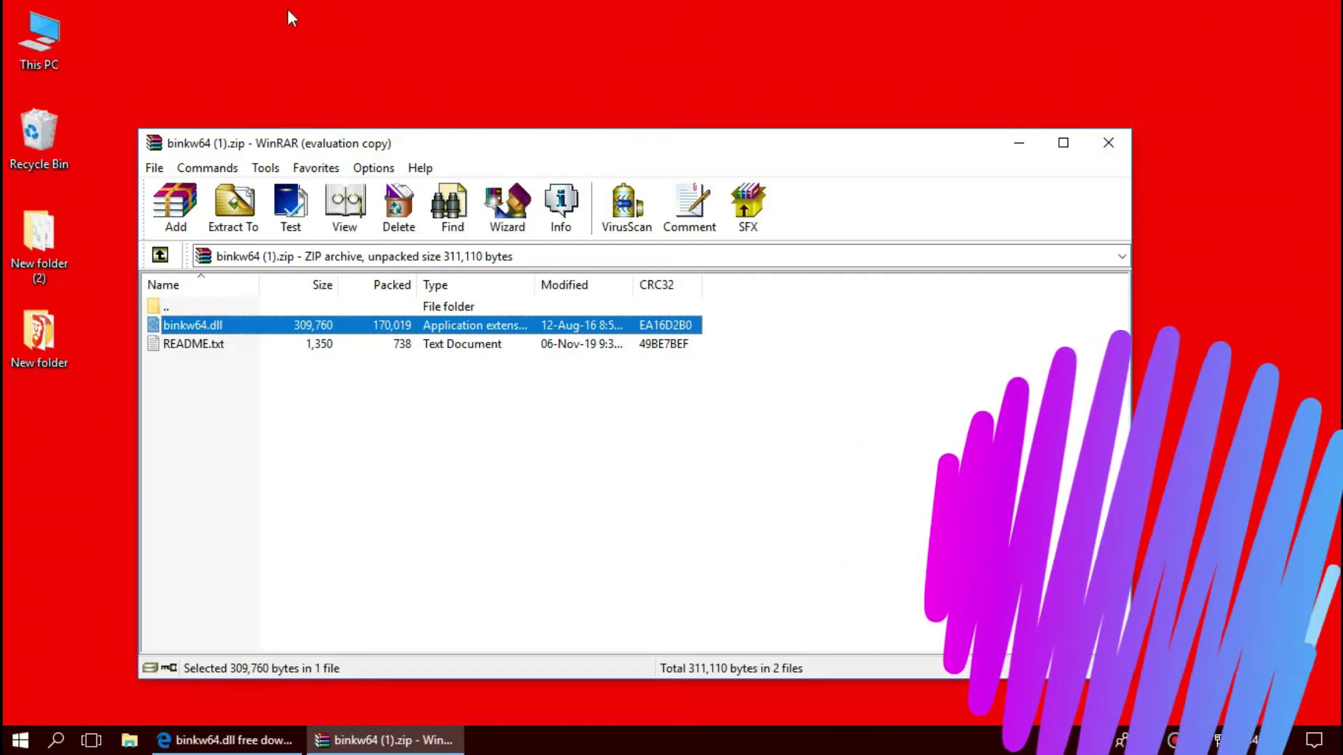
# Step: Browse from This PC through New Volume (C:) and Windows into System32, then return to WinRAR
pyautogui.doubleClick(40, 38)
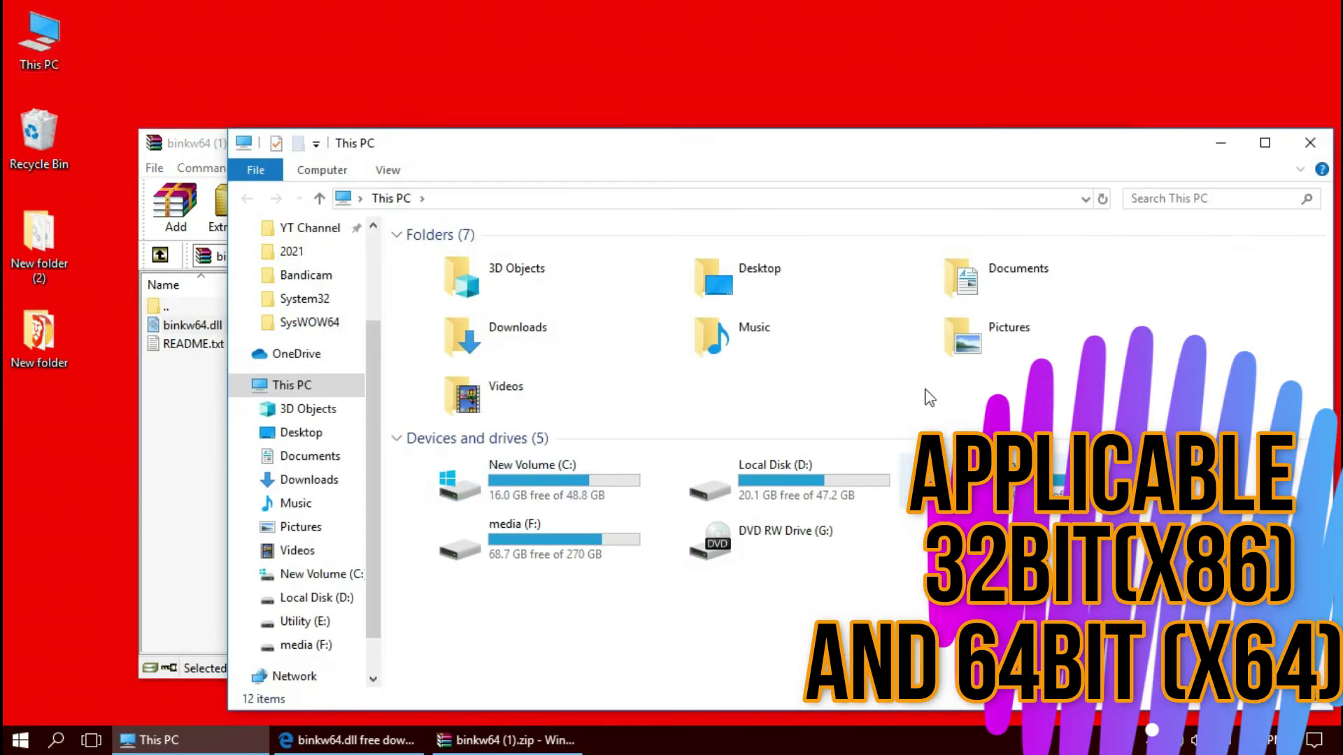
pyautogui.click(507, 491)
pyautogui.doubleClick(507, 493)
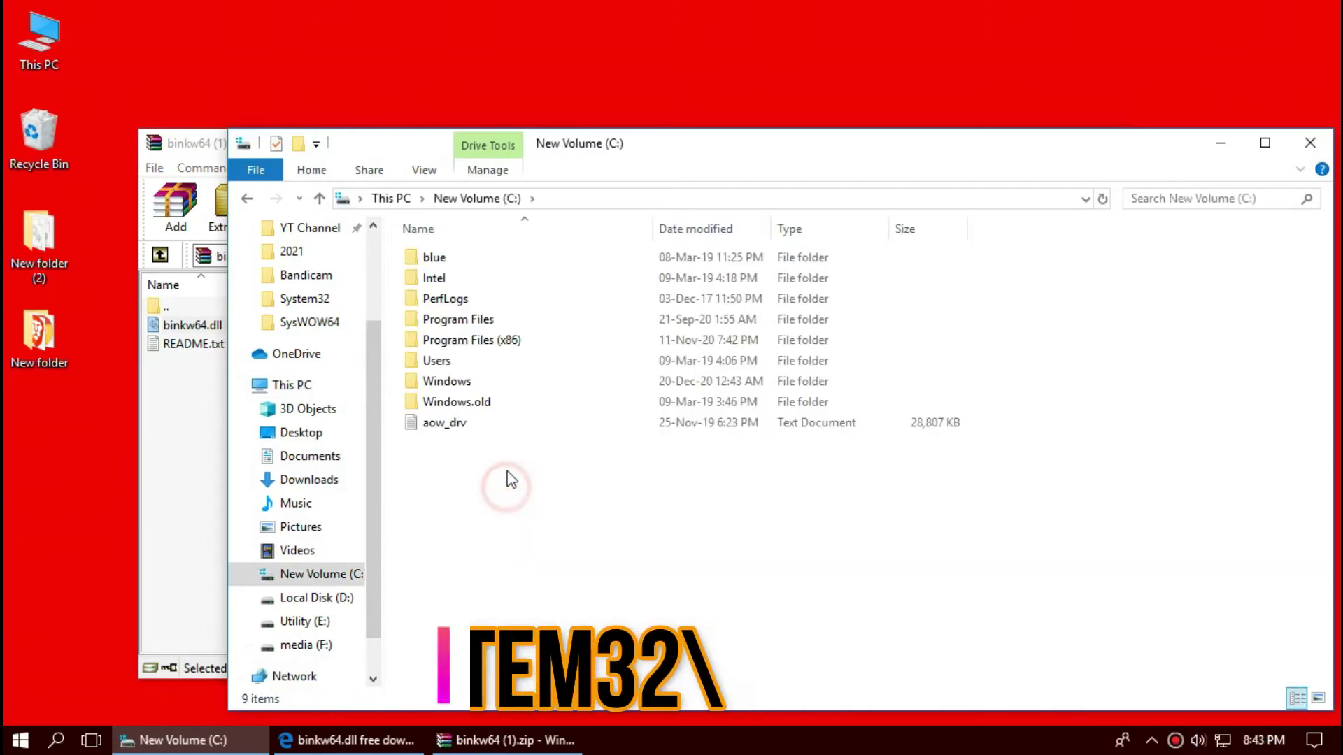
pyautogui.doubleClick(521, 392)
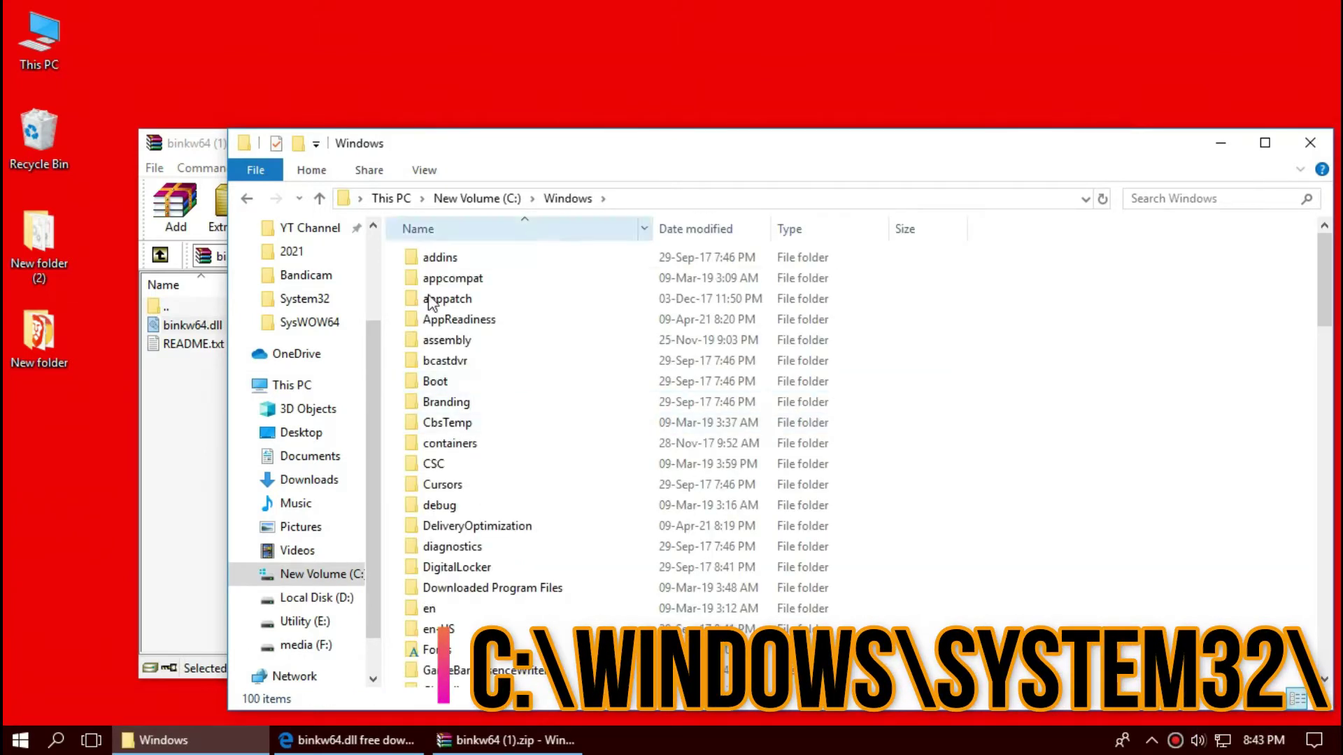
pyautogui.scroll(-19, 605, 546)
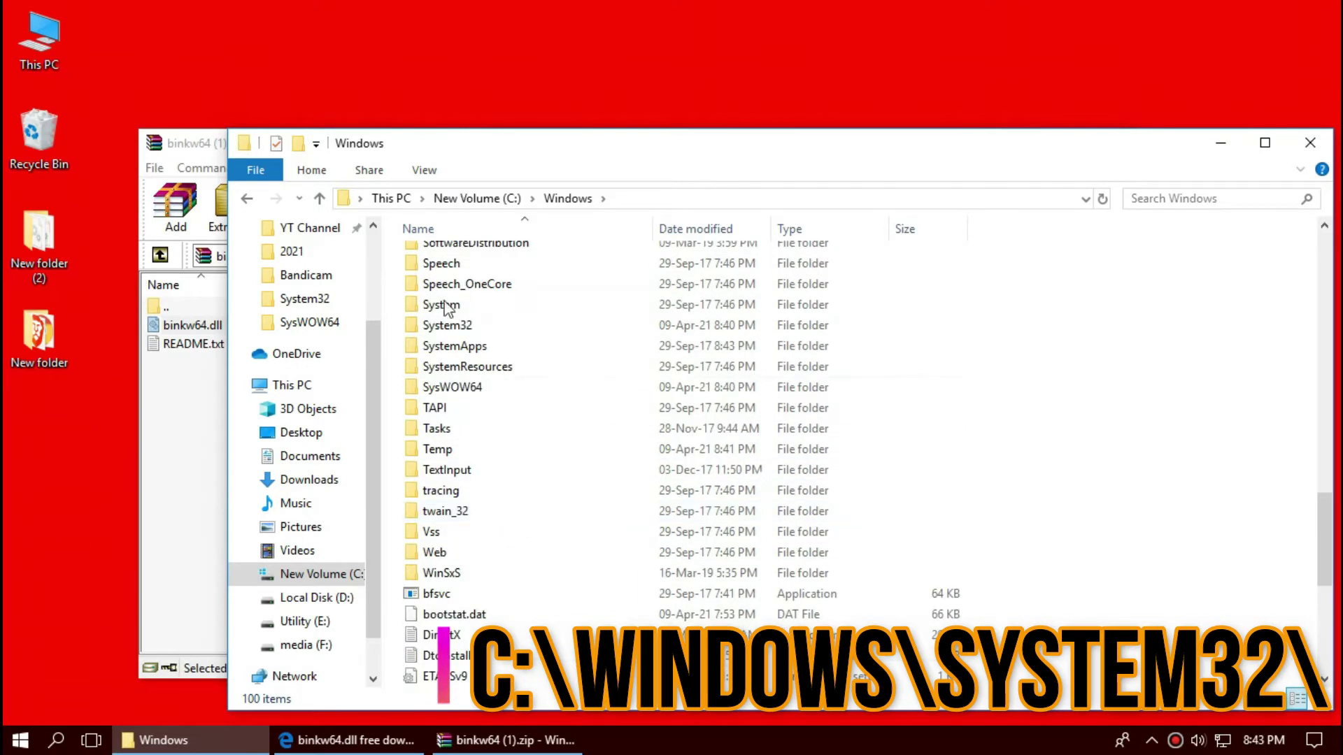
pyautogui.doubleClick(455, 325)
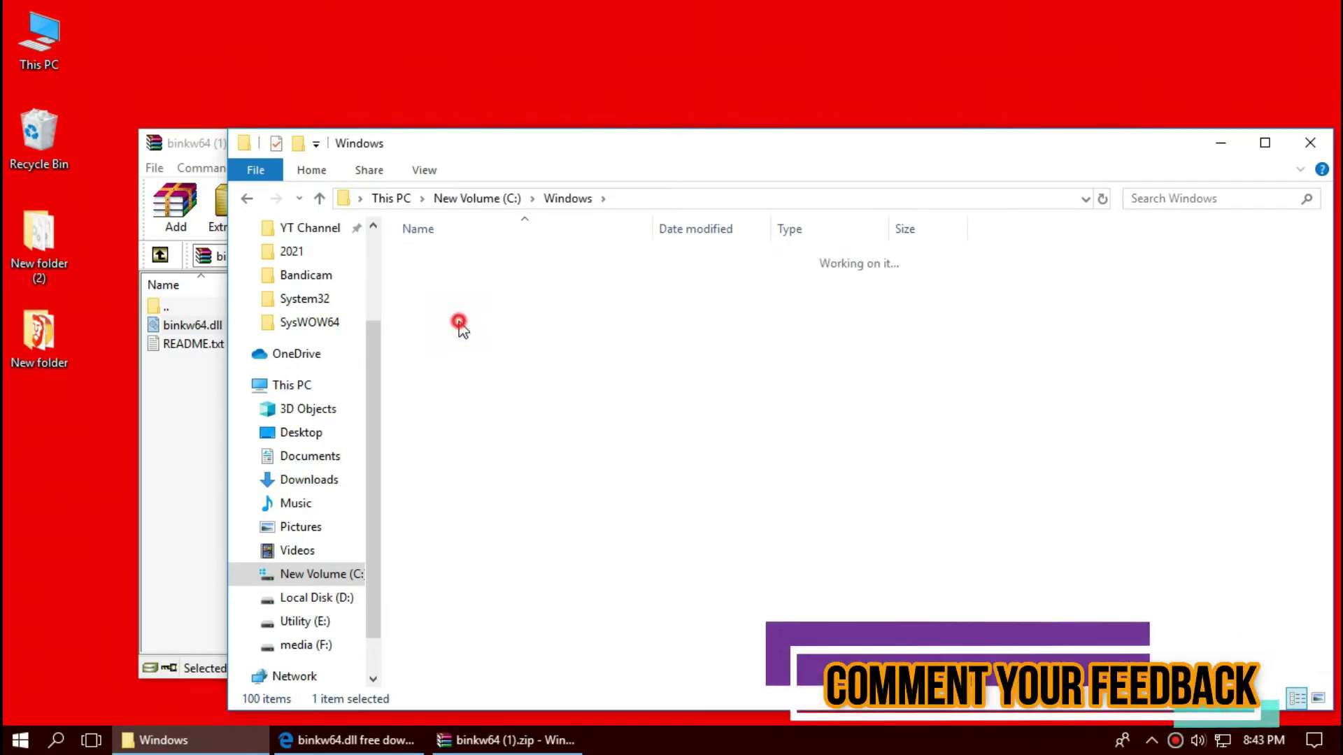
pyautogui.click(503, 741)
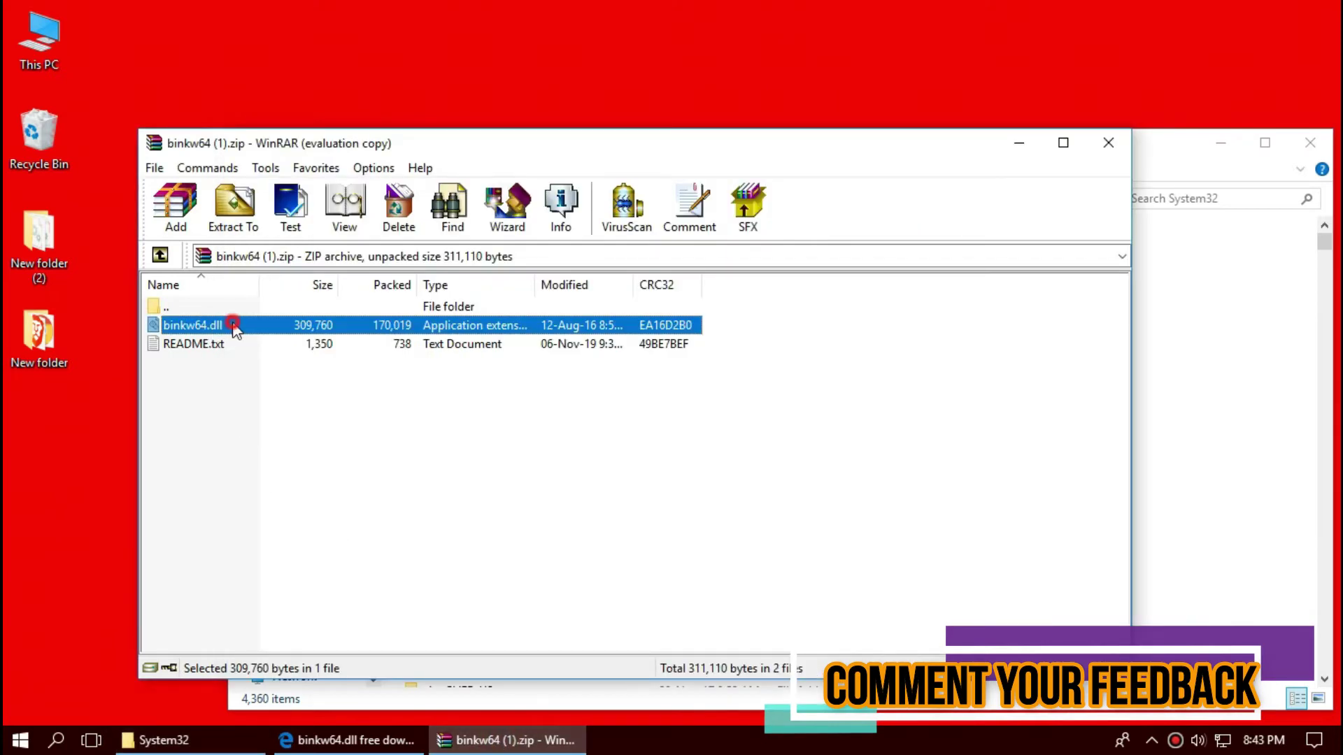
# Step: Drag binkw64.dll into System32, replacing the existing file and granting administrator permission
pyautogui.moveTo(1092, 349); pyautogui.dragTo(1250, 382)
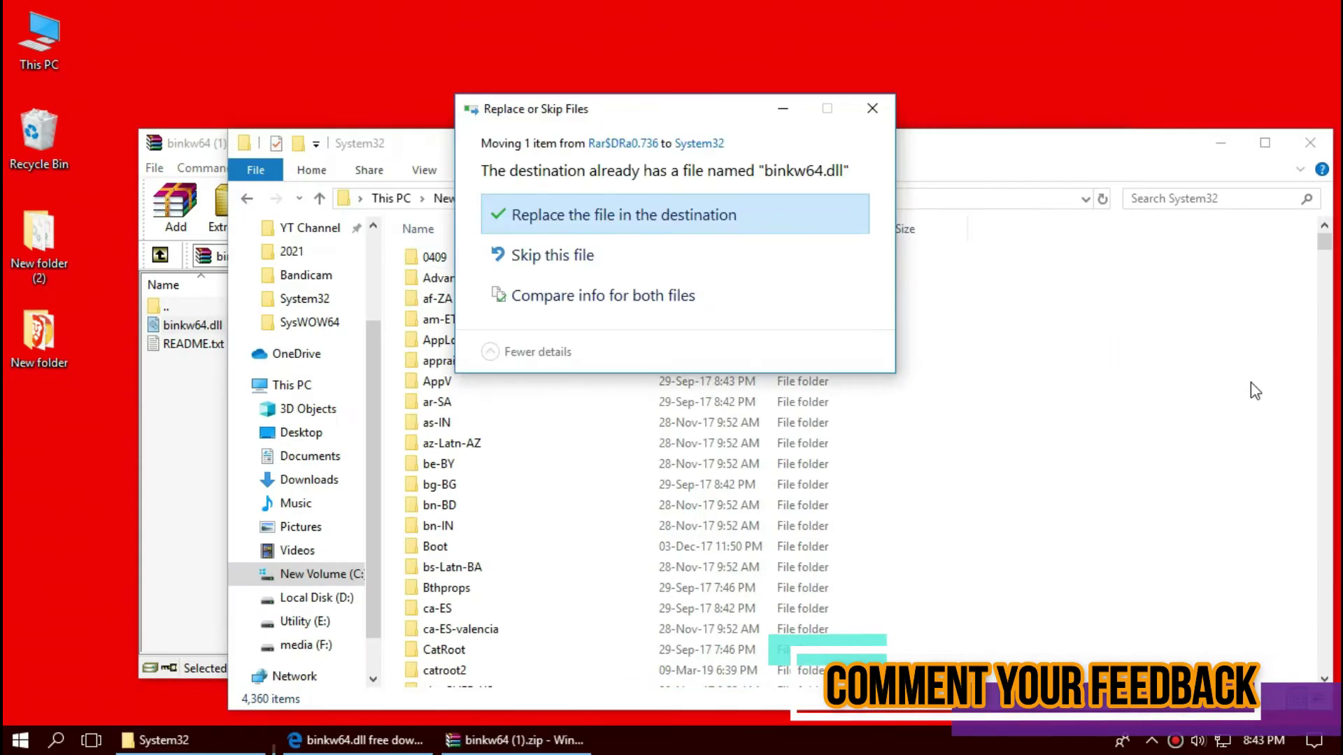
pyautogui.click(577, 218)
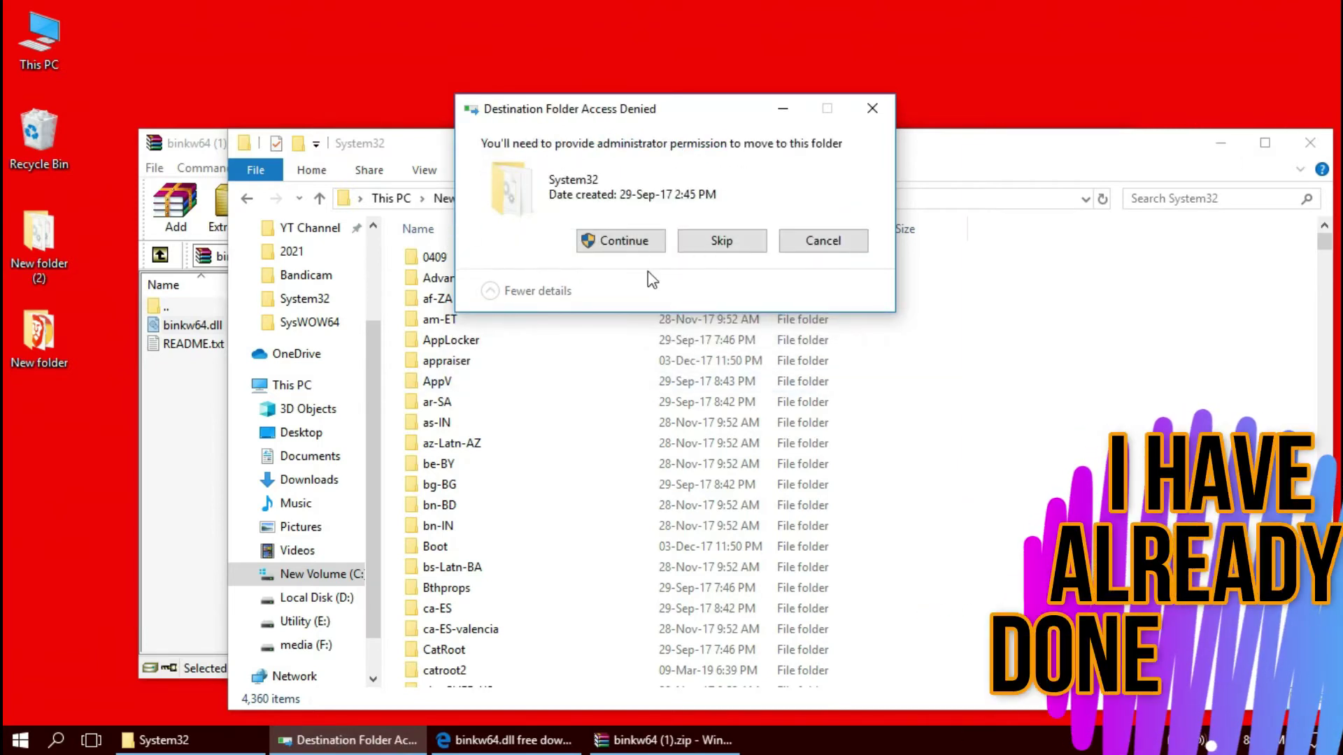
pyautogui.click(617, 242)
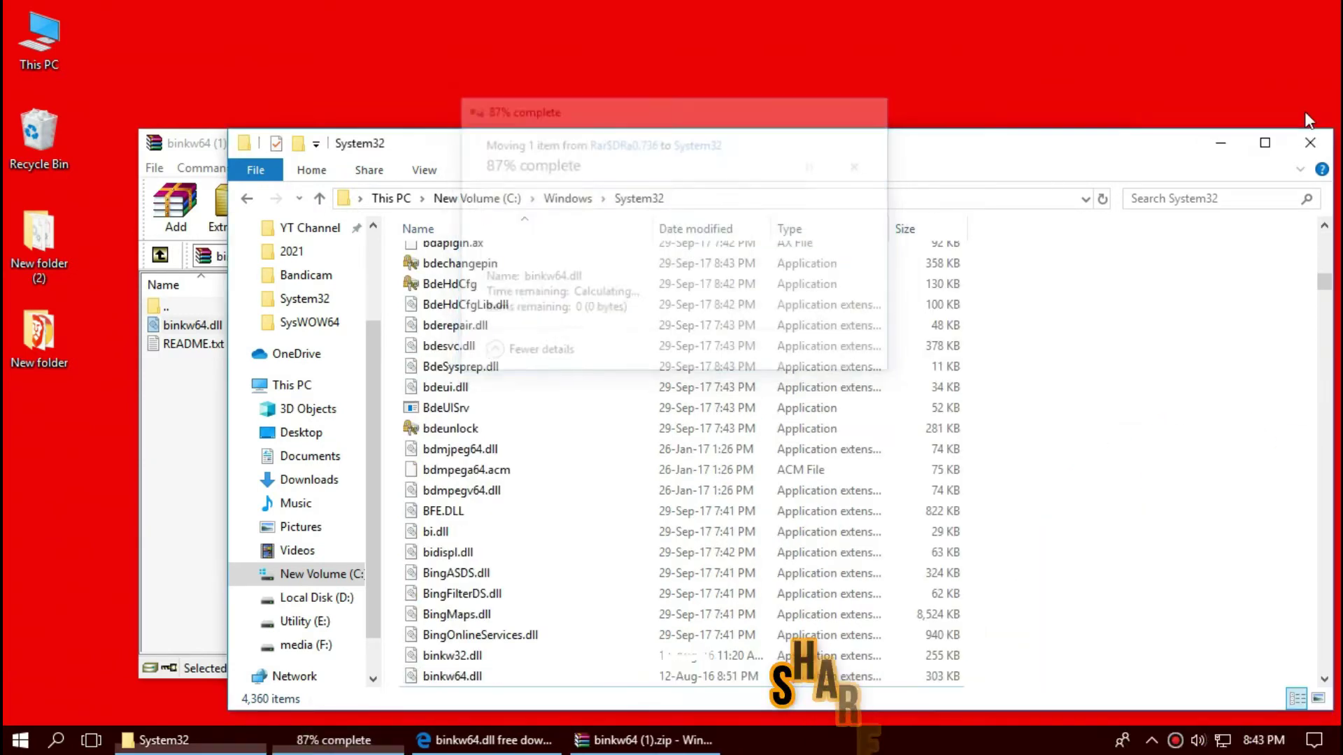
# Step: Maximize the window and search System32 for 'bink' to find binkw64.dll (302 KB)
pyautogui.click(1264, 143)
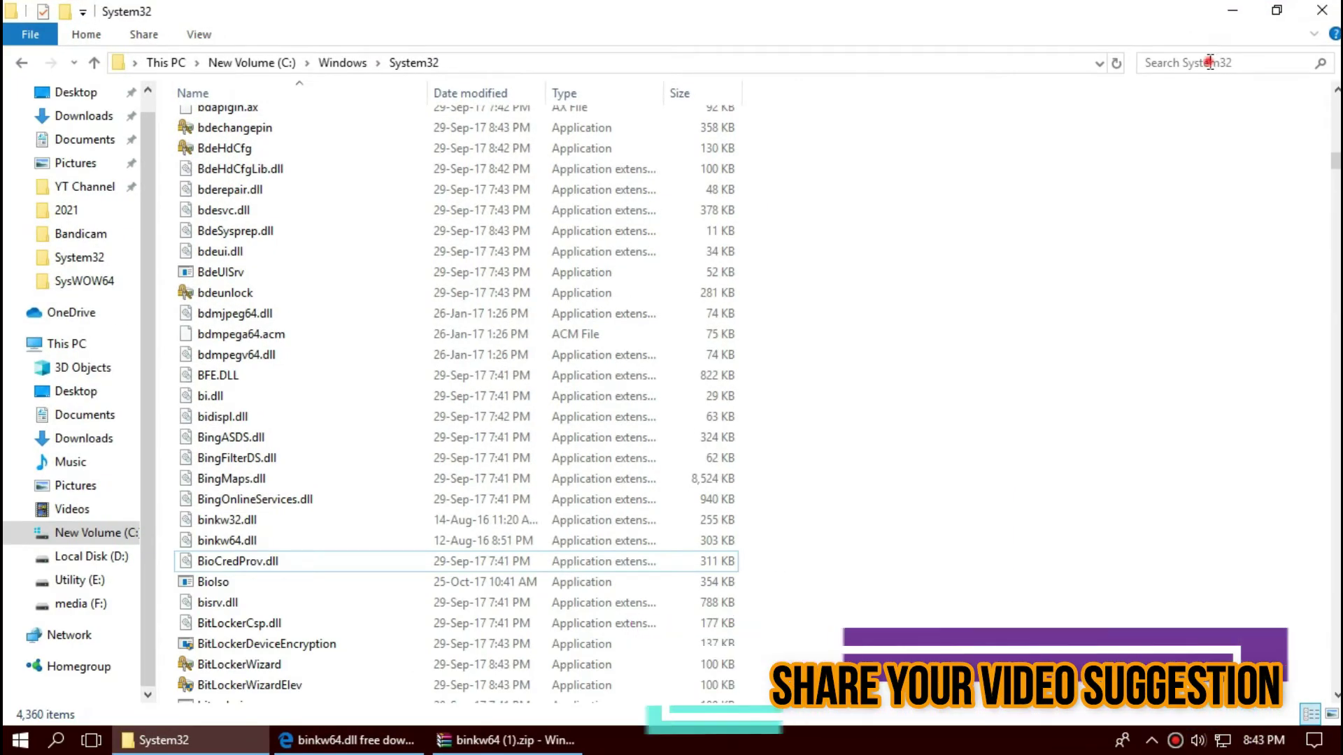
pyautogui.click(1210, 62)
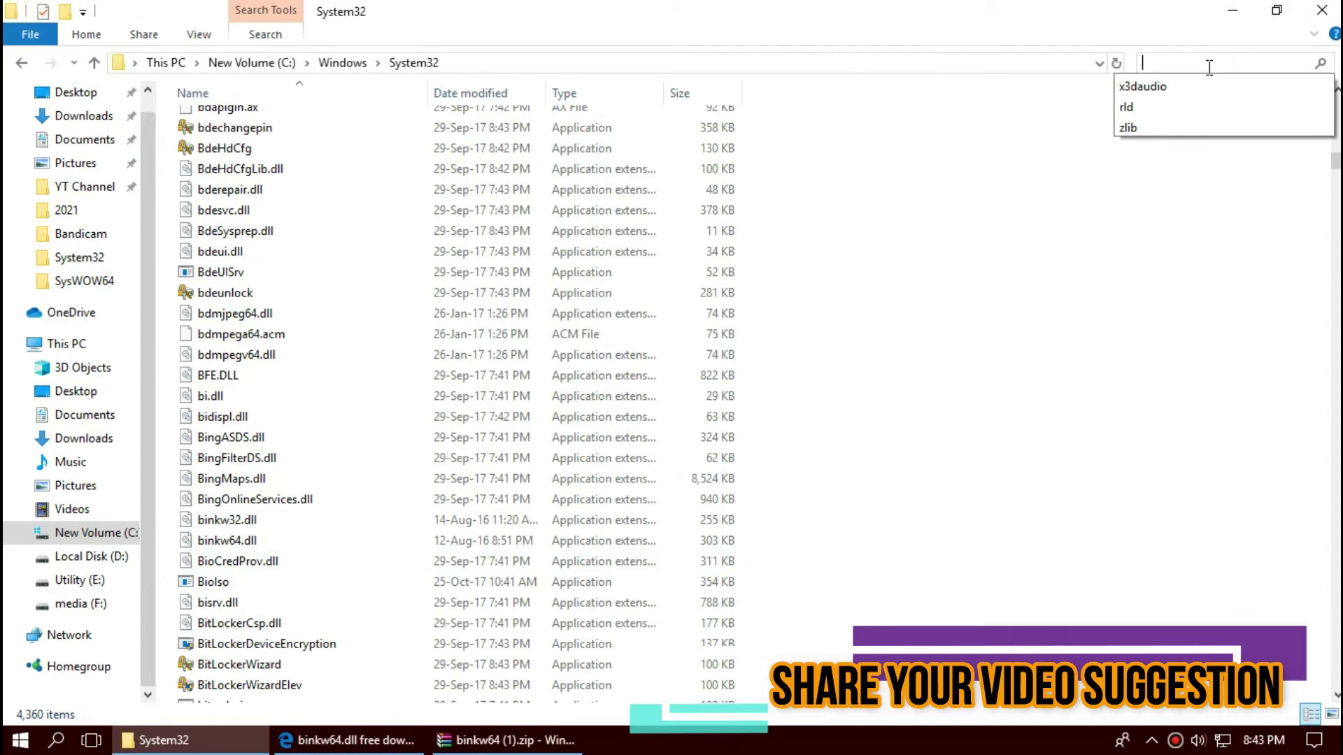
pyautogui.write('bin')
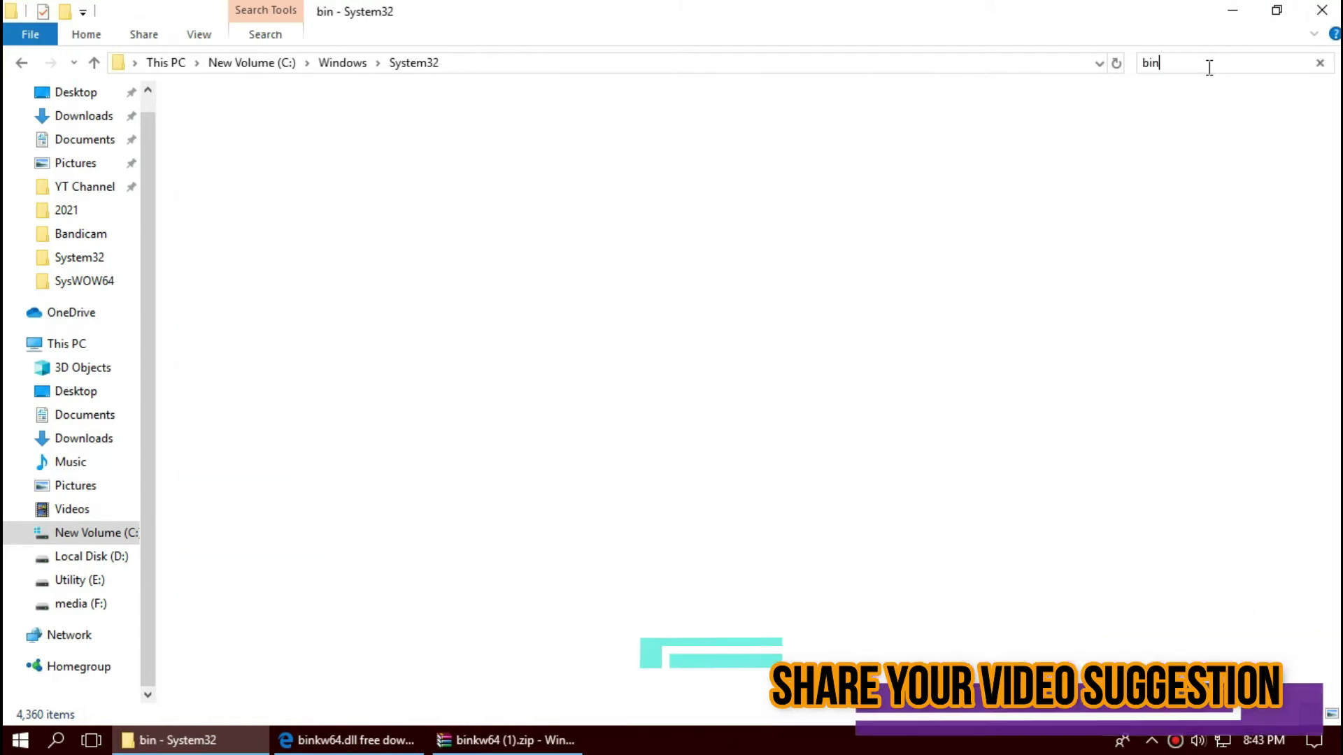
pyautogui.write('k')
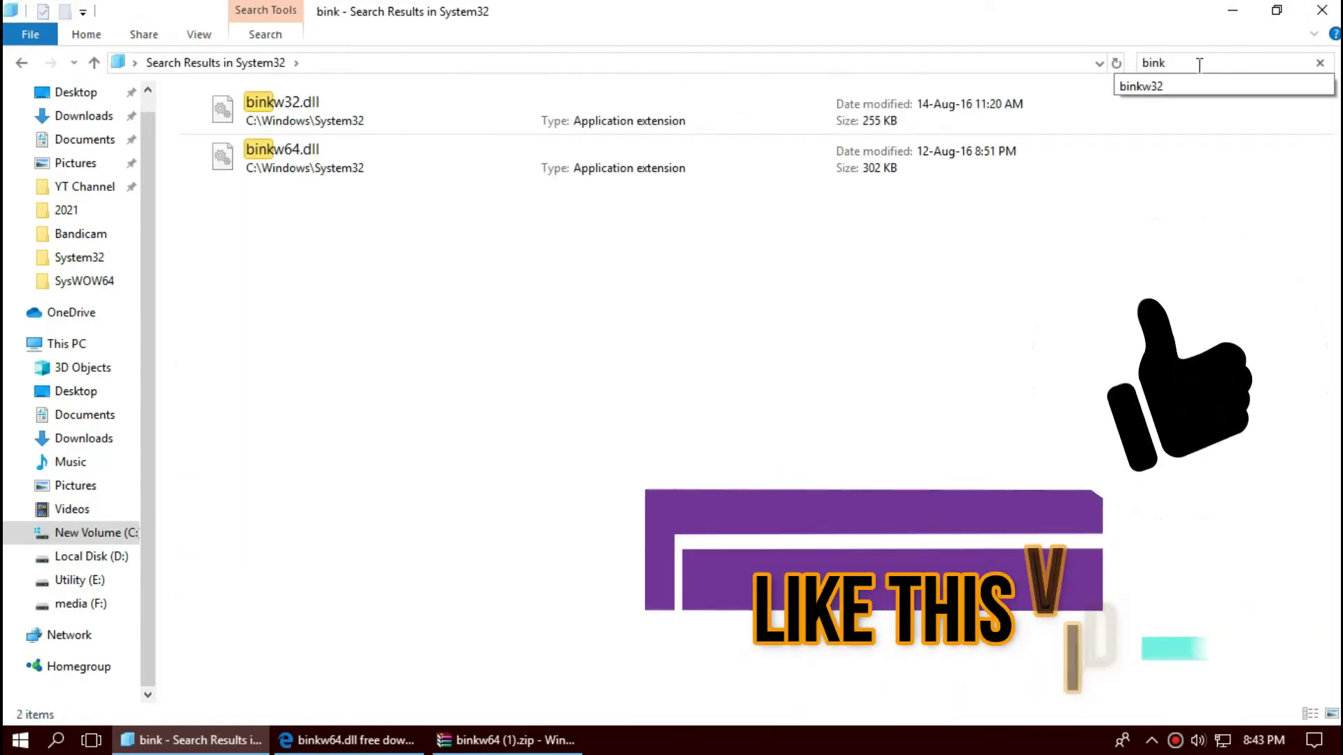
pyautogui.click(320, 168)
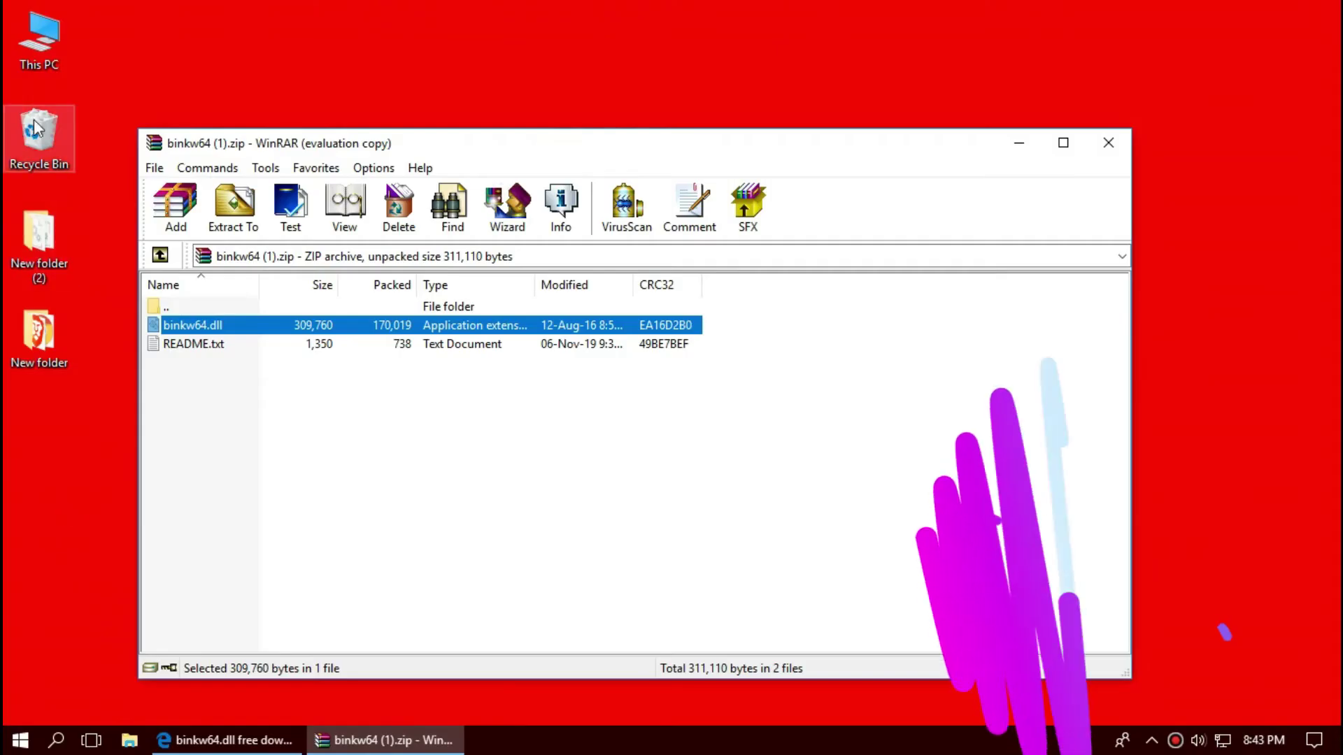
# Step: Browse from This PC through the C: drive and Windows folder into SysWOW64
pyautogui.doubleClick(55, 32)
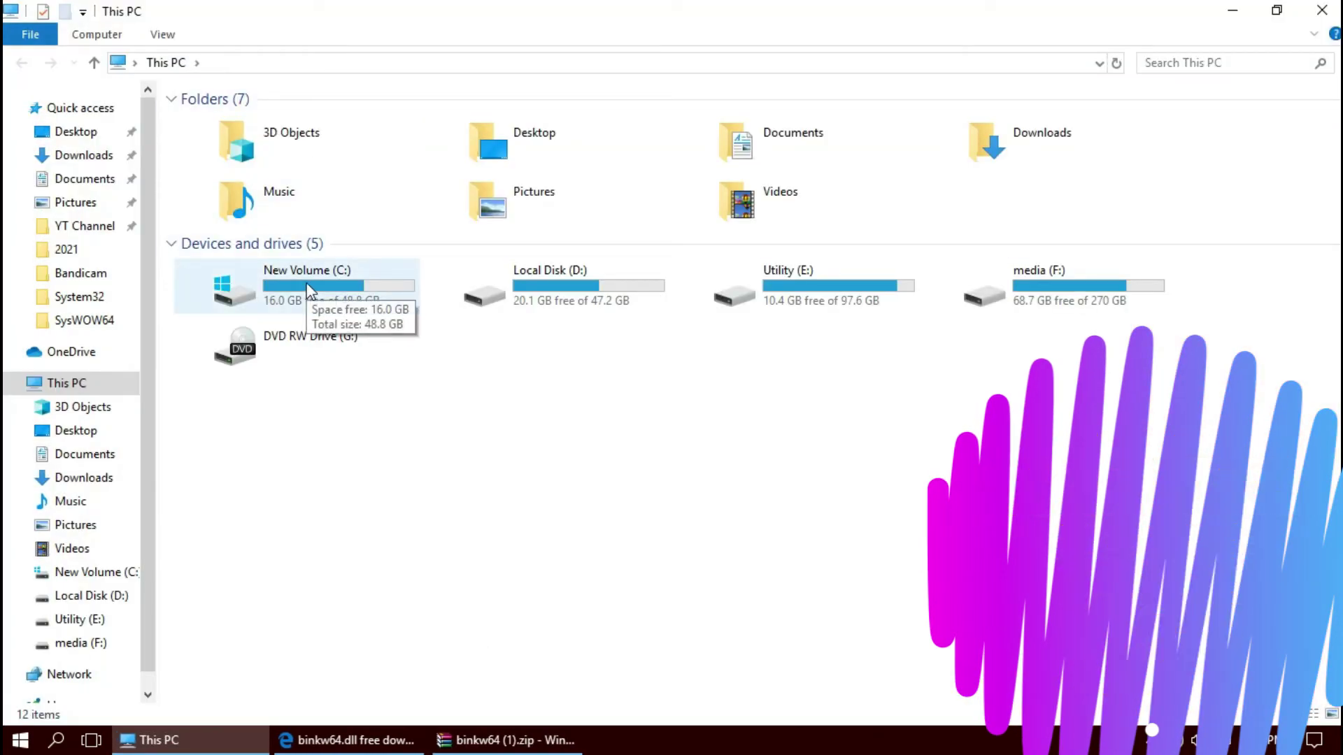
pyautogui.click(308, 288)
pyautogui.doubleClick(307, 288)
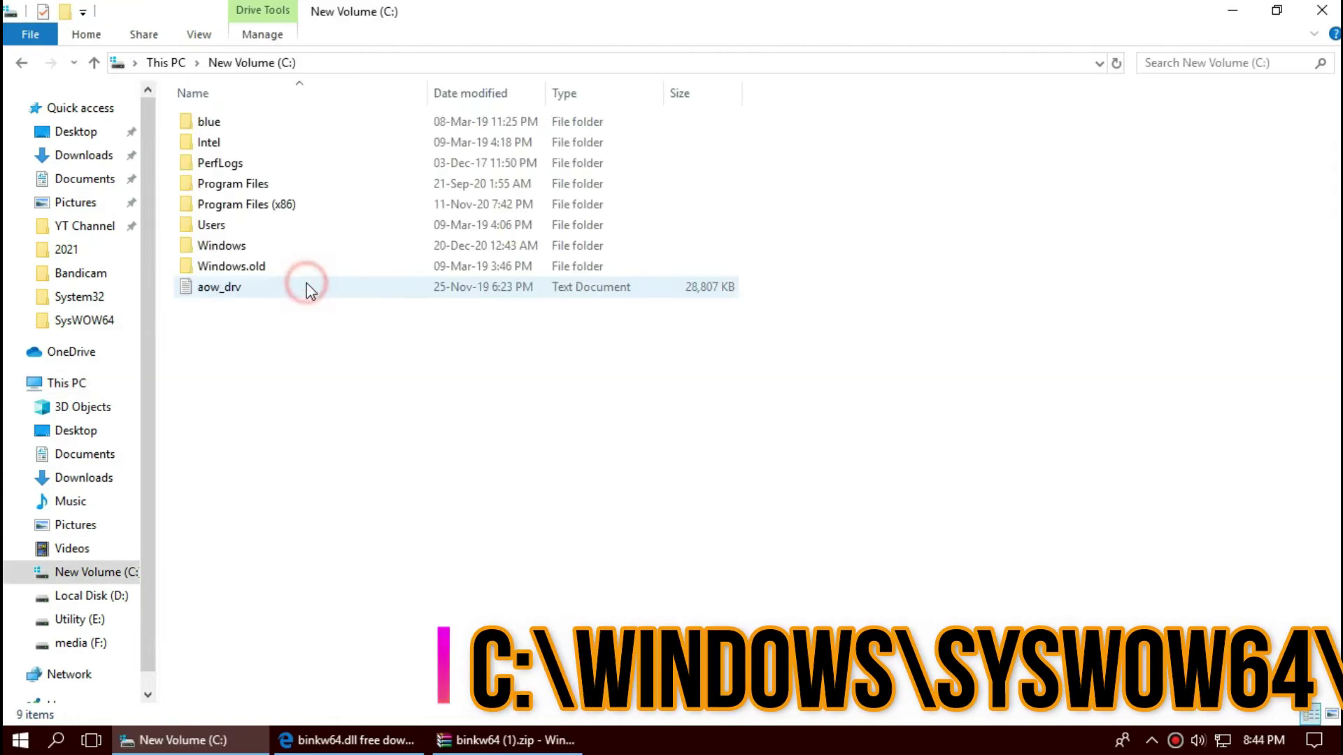
pyautogui.doubleClick(223, 246)
pyautogui.scroll(-15, 737, 378)
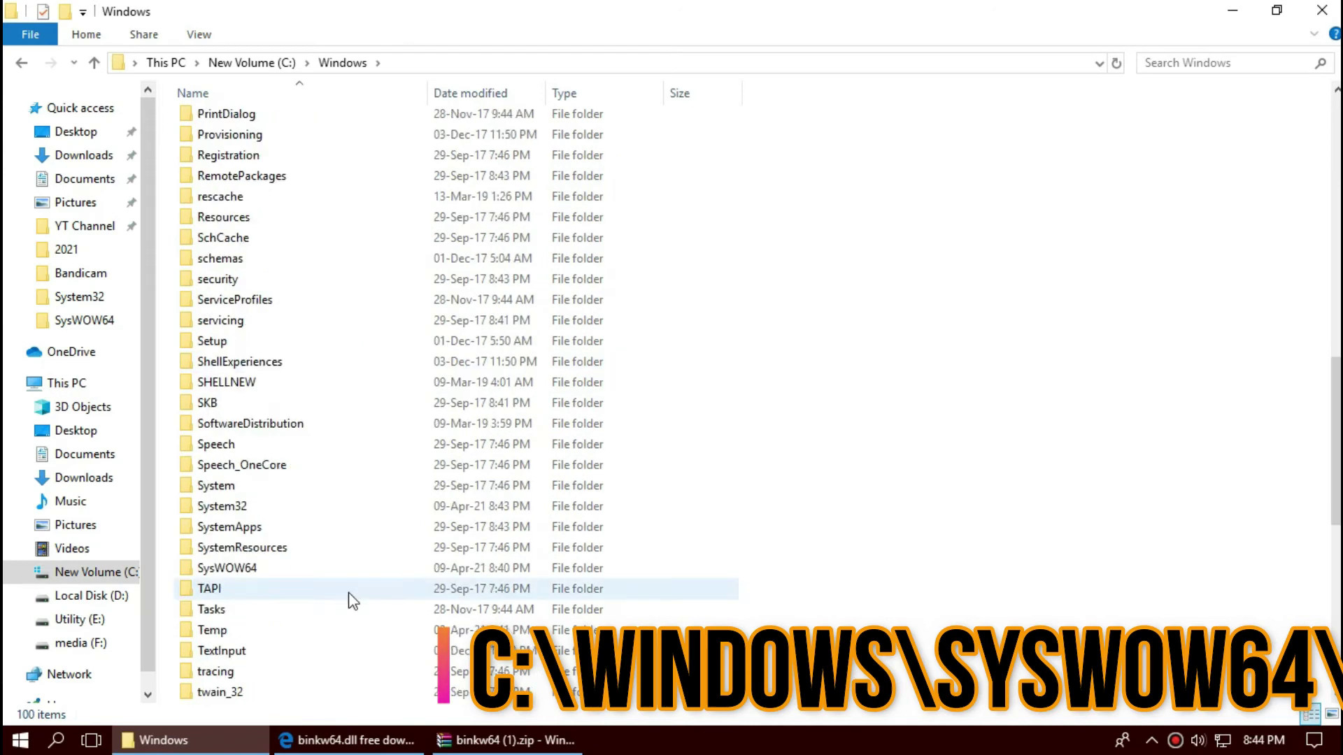
pyautogui.doubleClick(252, 505)
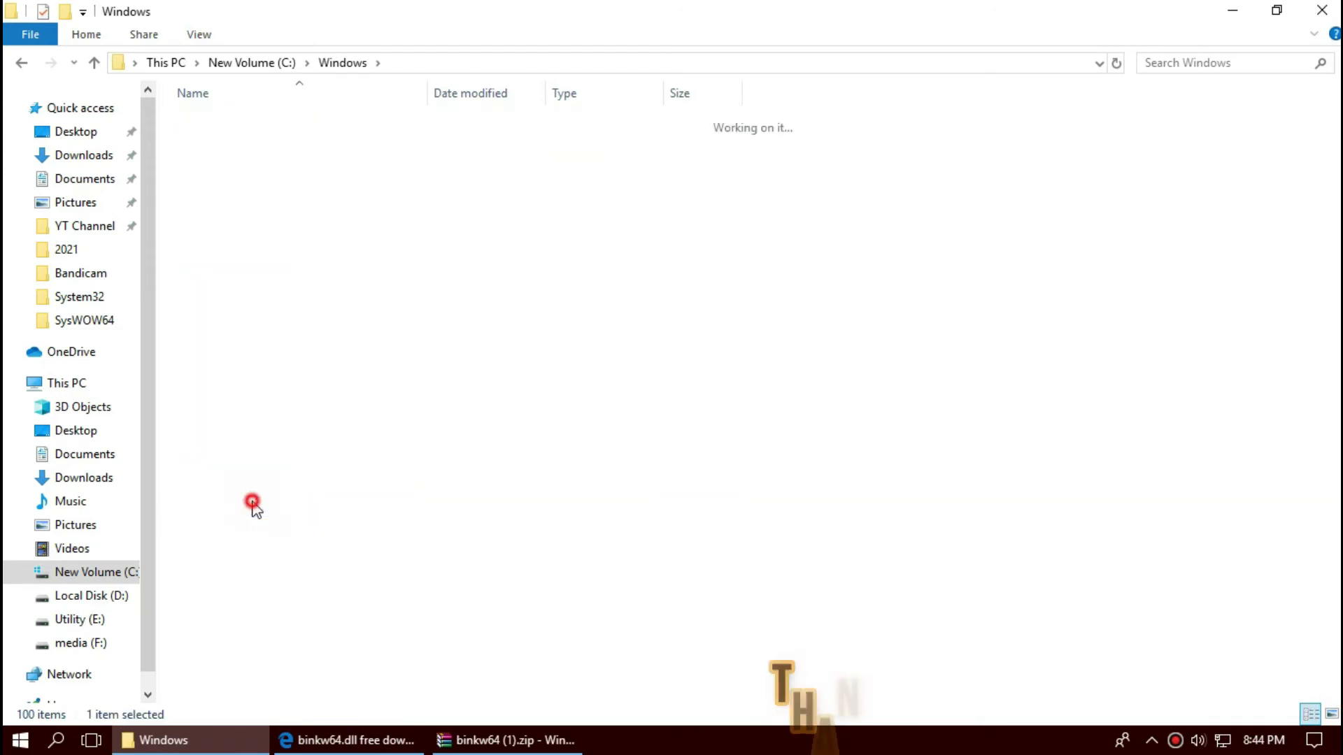
# Step: Drag binkw64.dll from the WinRAR archive into SysWOW64, replacing the old copy with admin permission
pyautogui.click(499, 747)
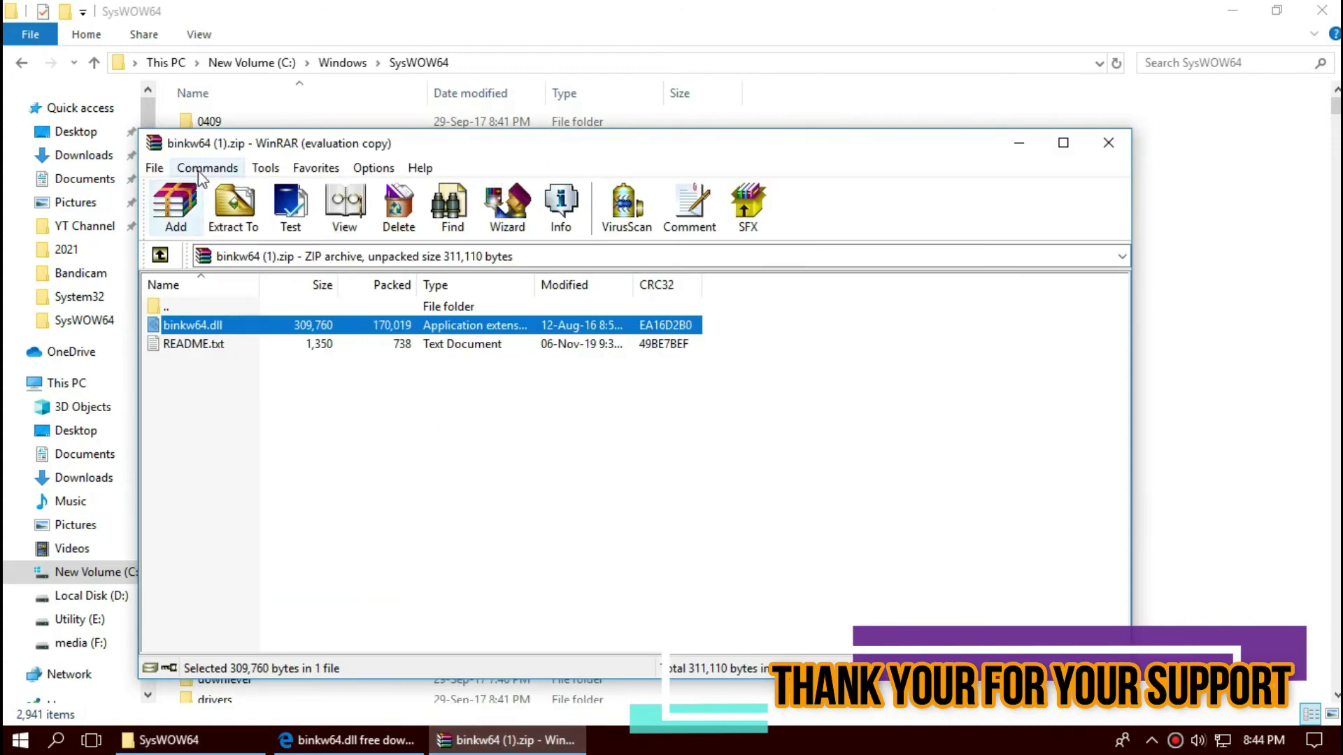
pyautogui.moveTo(174, 328); pyautogui.dragTo(177, 328)
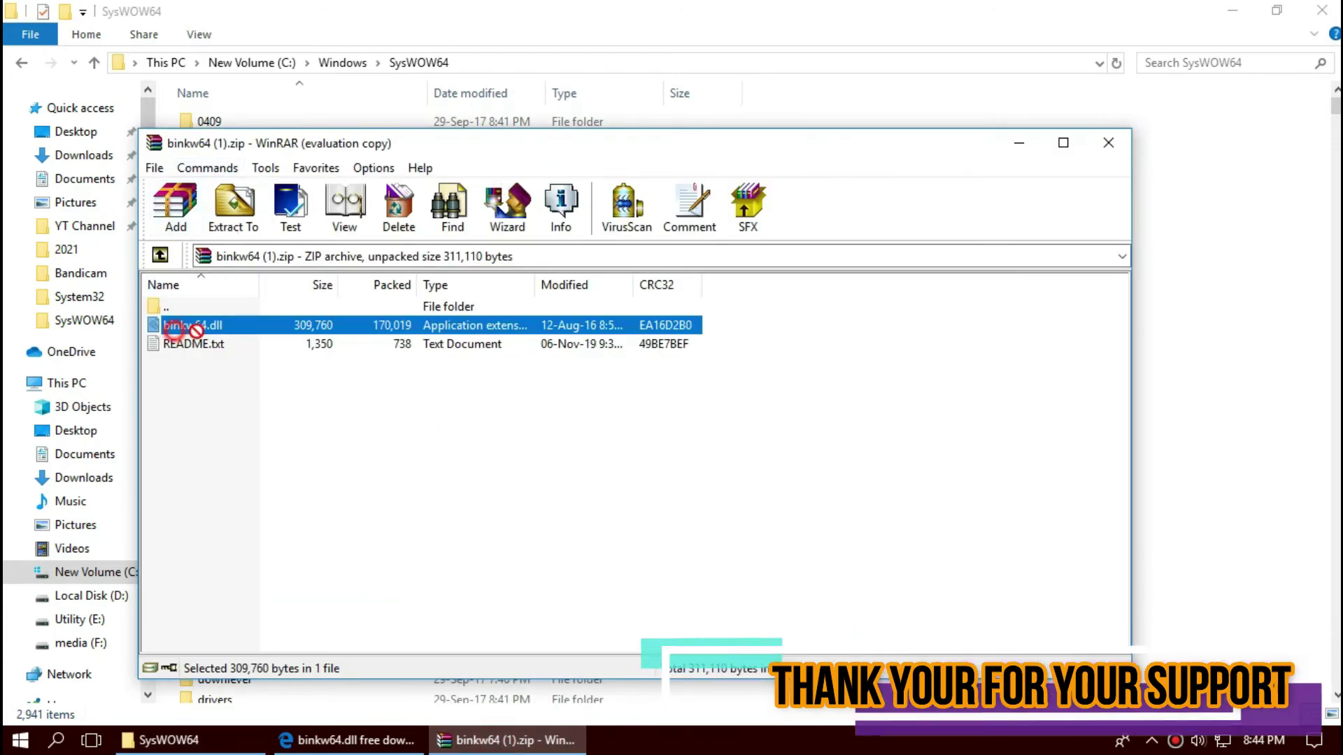
pyautogui.moveTo(1198, 368); pyautogui.dragTo(1244, 329)
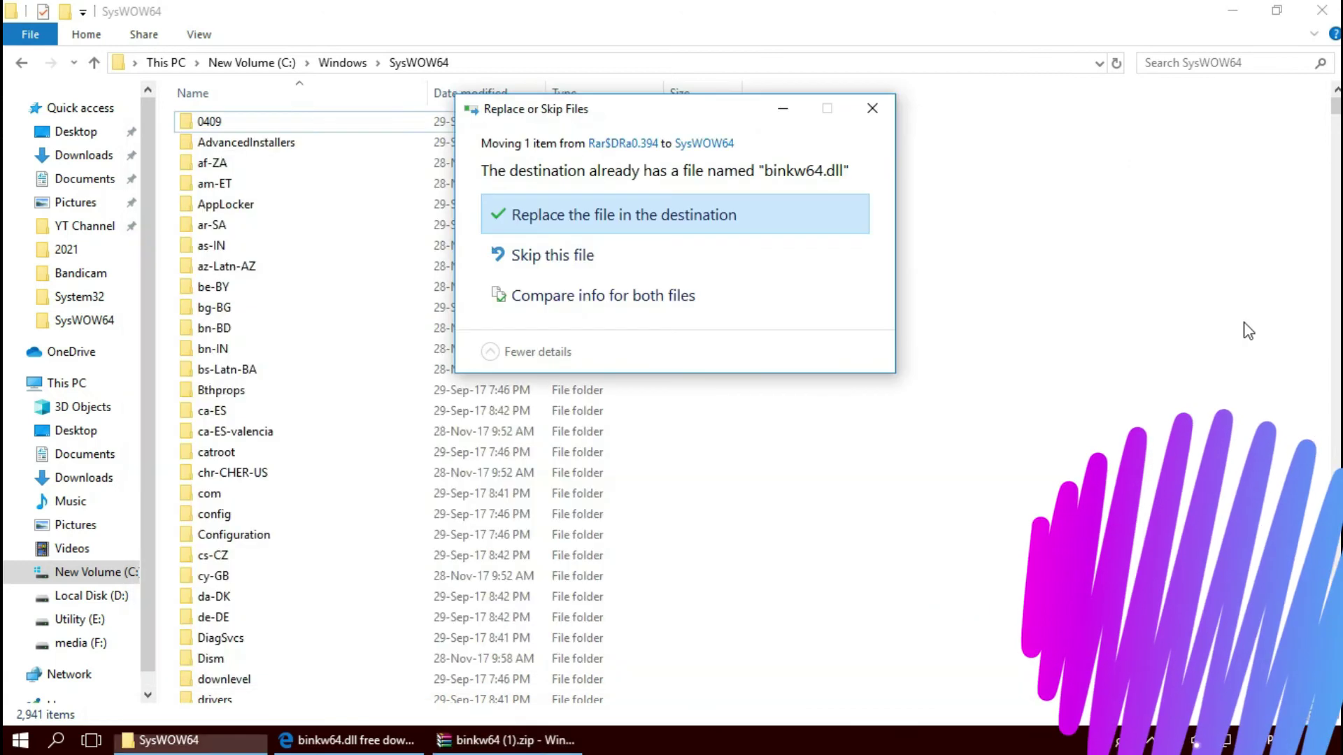
pyautogui.click(623, 224)
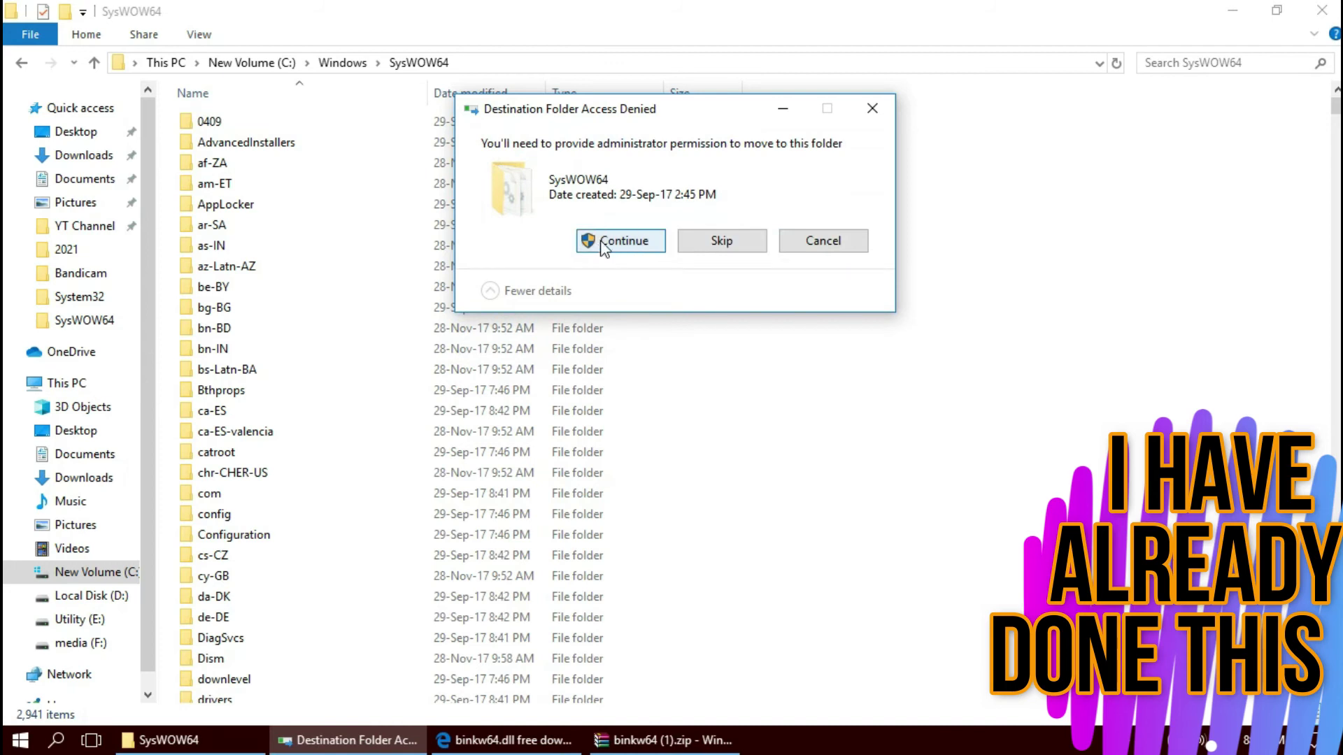
pyautogui.click(607, 240)
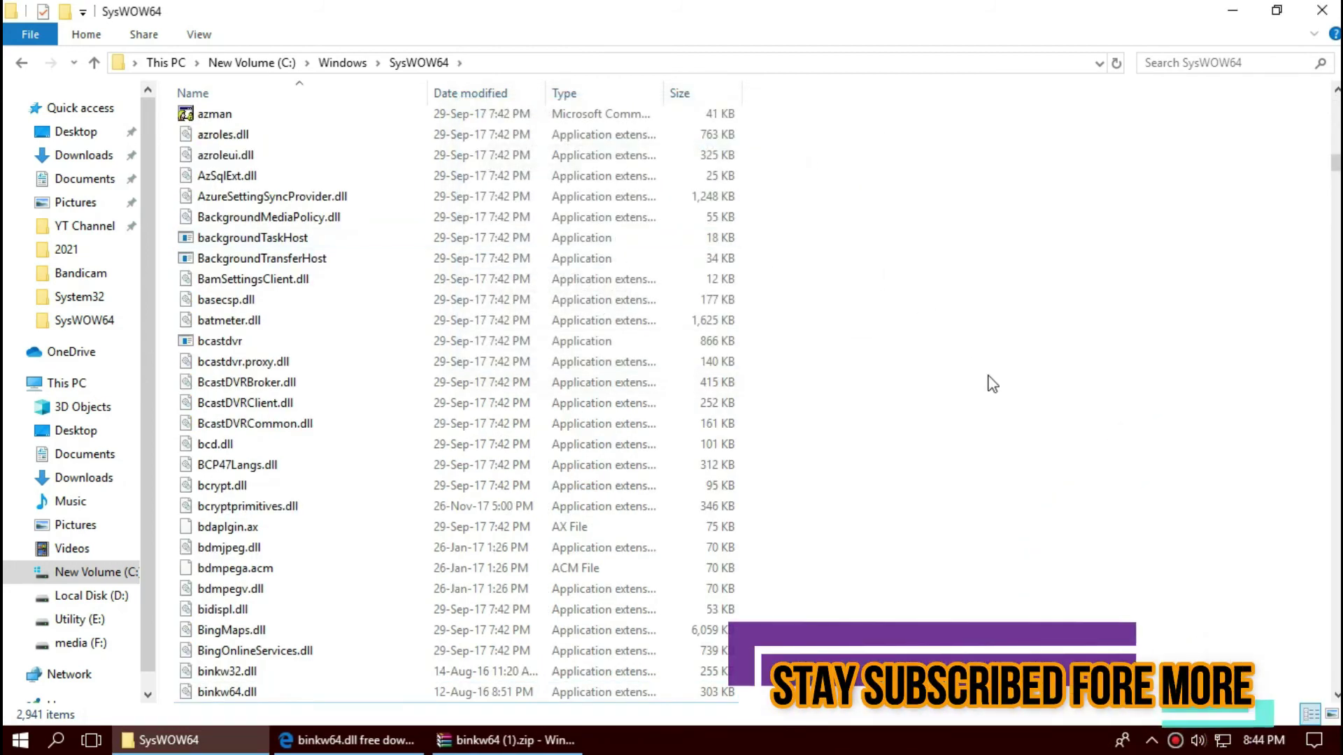
# Step: Confirm via a 'bink' search that binkw64.dll (302 KB) is in SysWOW64, then close that window
pyautogui.click(1066, 357)
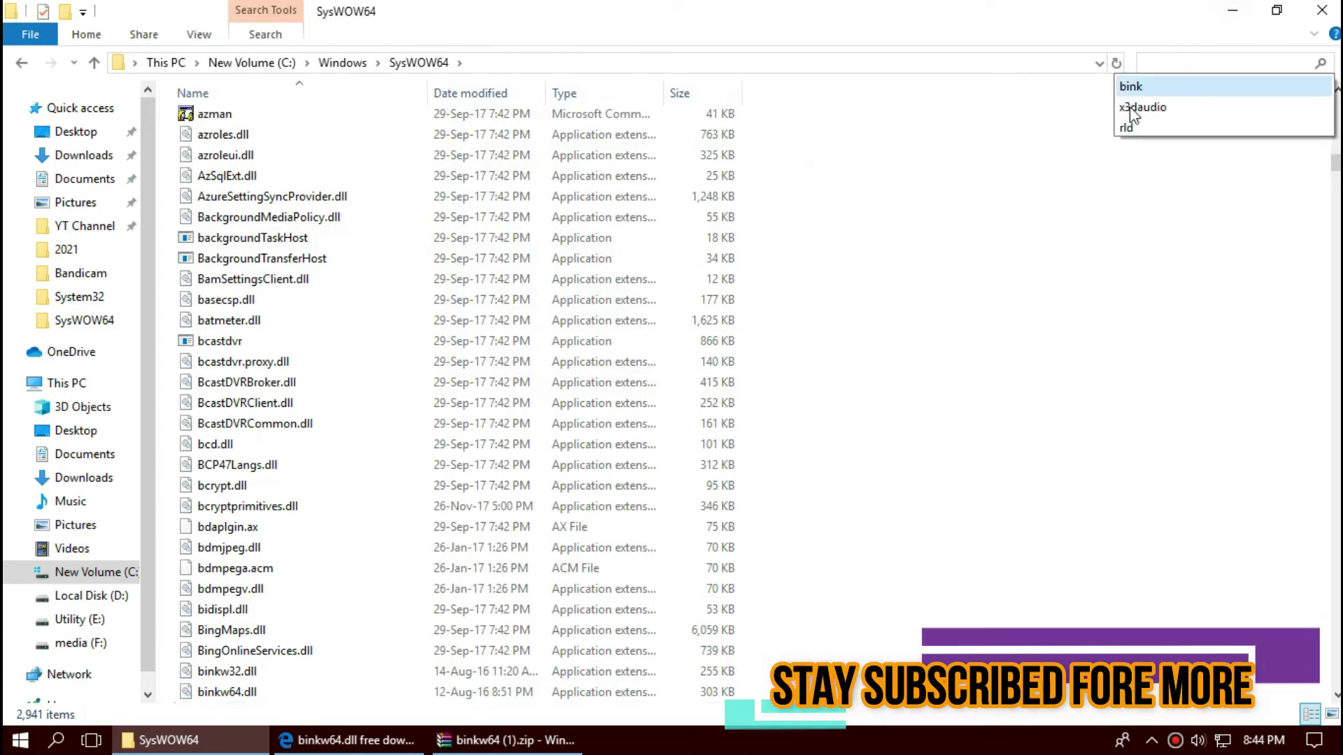
pyautogui.click(1129, 86)
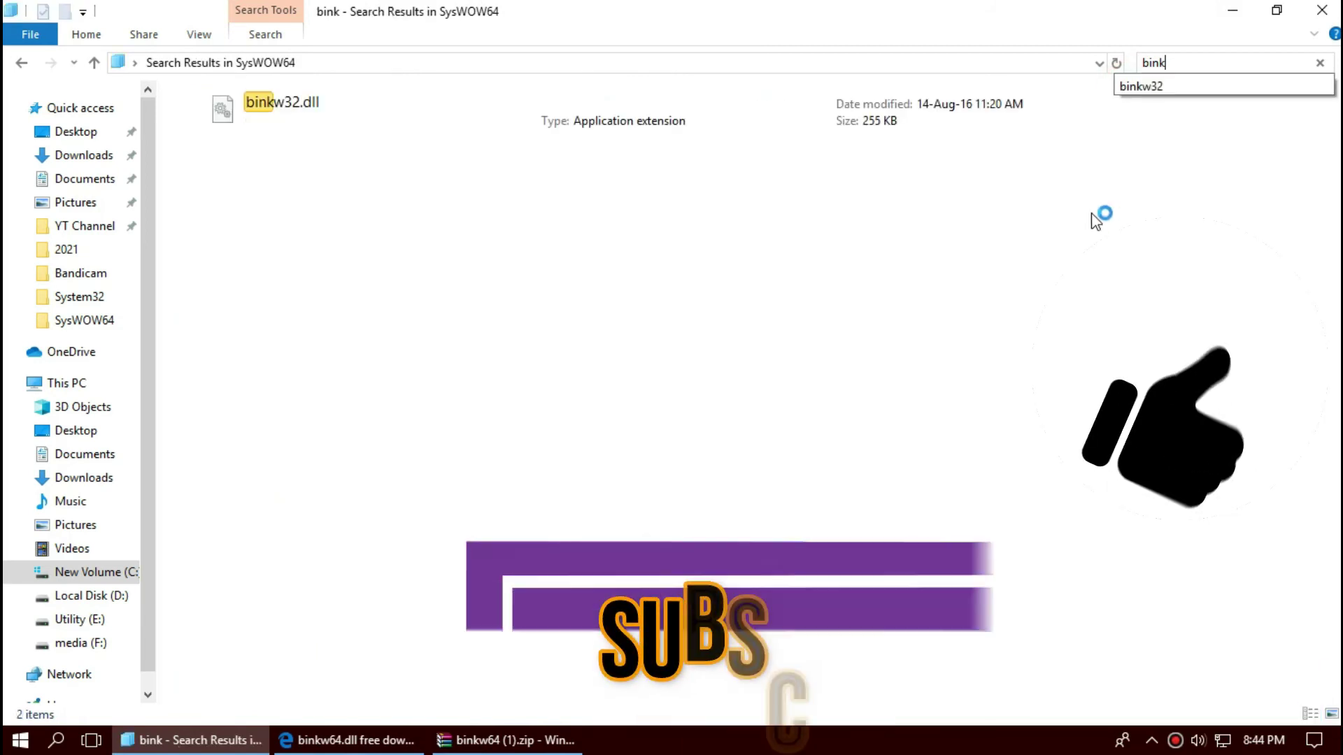
pyautogui.click(310, 151)
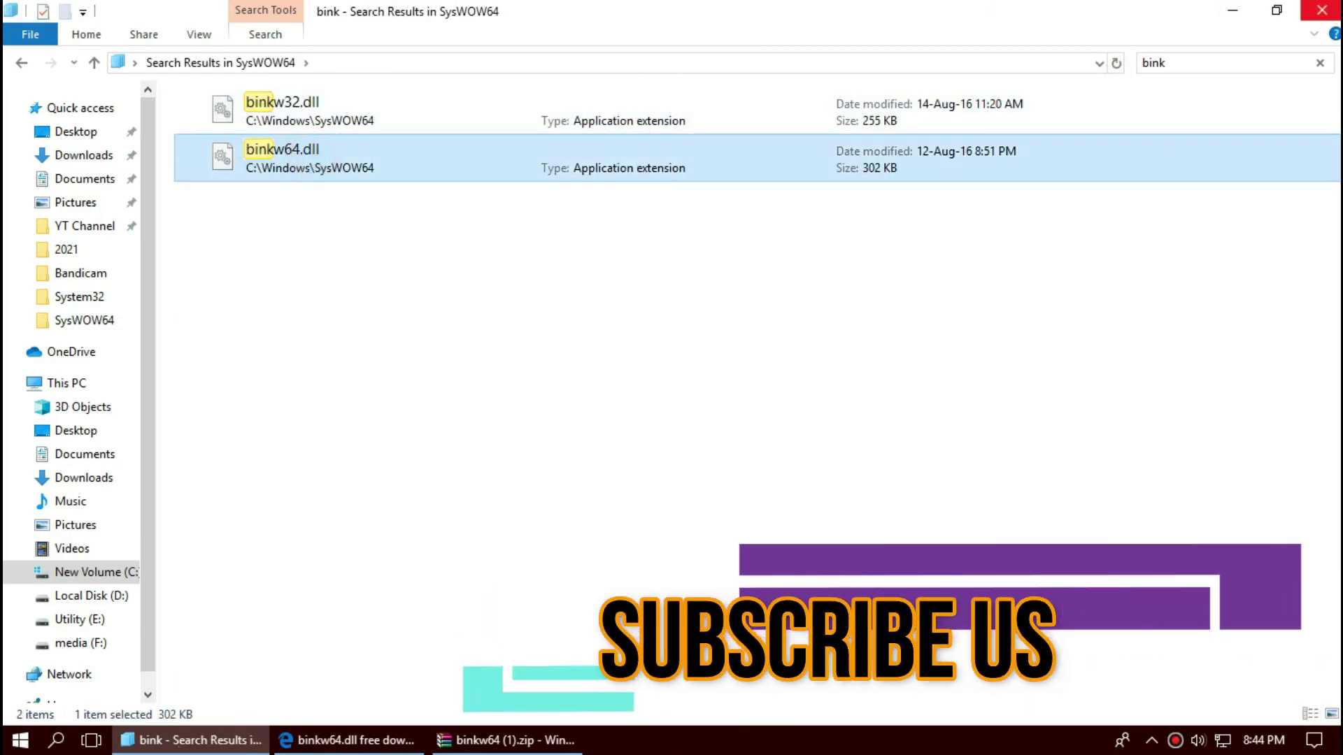
pyautogui.hotkey('alt', 'F4')
pyautogui.click(5, 743)
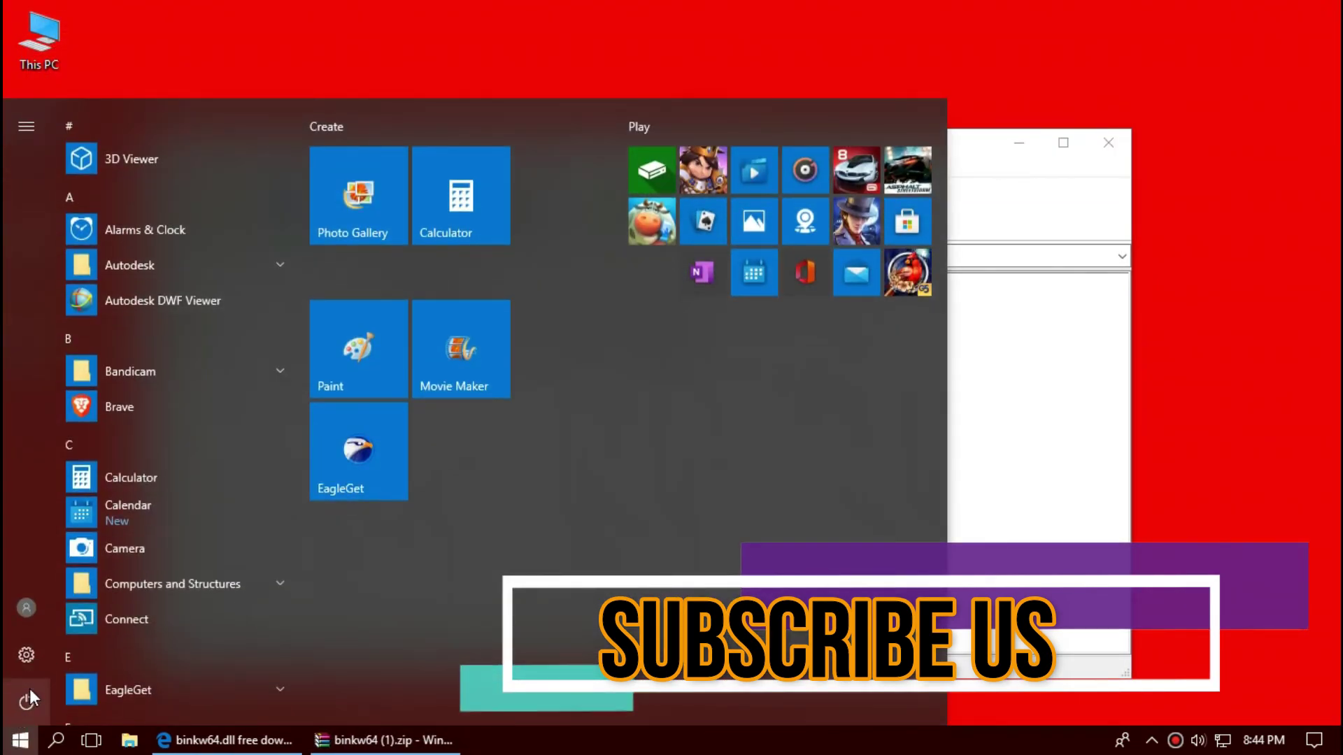
# Step: Bring up the Start menu's power options so Restart is available
pyautogui.click(28, 696)
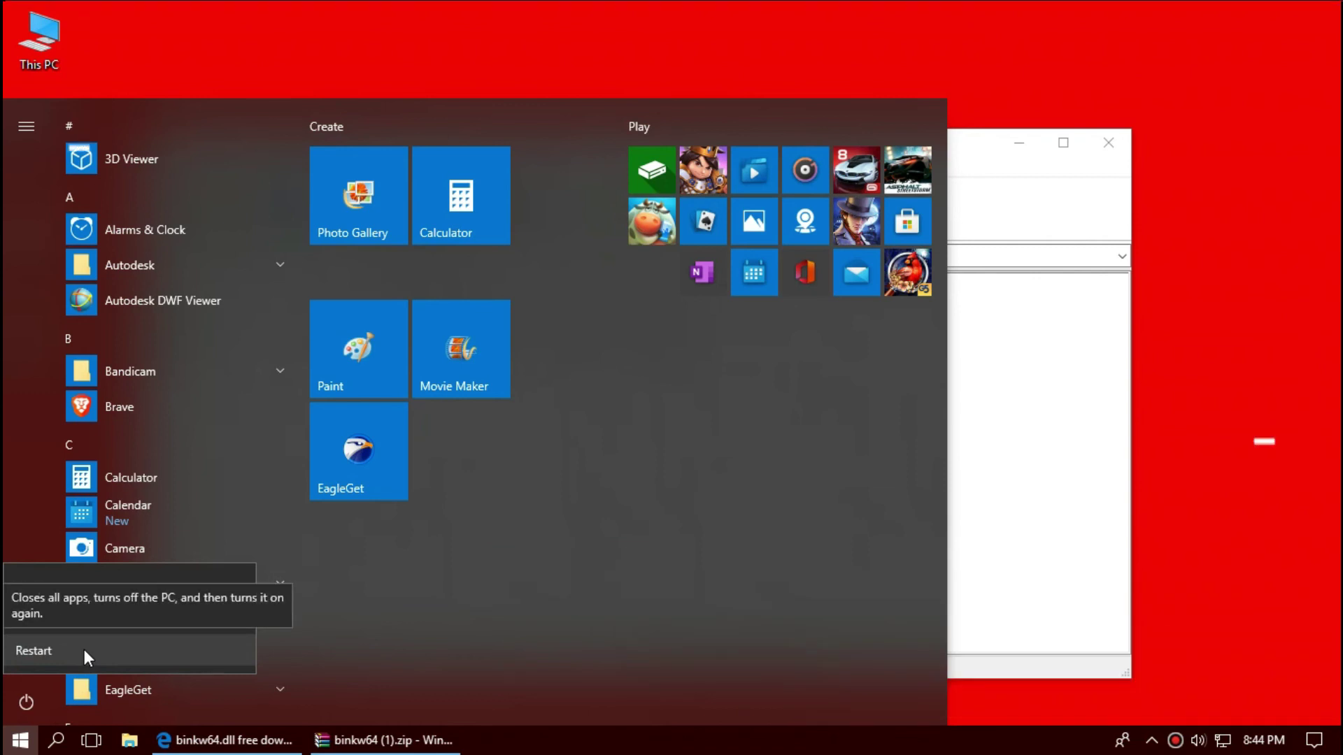